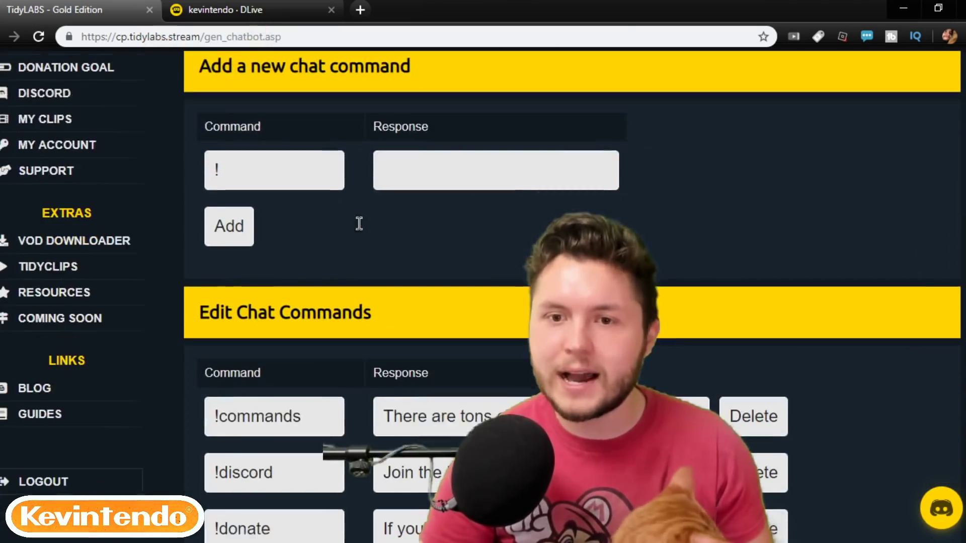
scroll(359, 224, "up", 5)
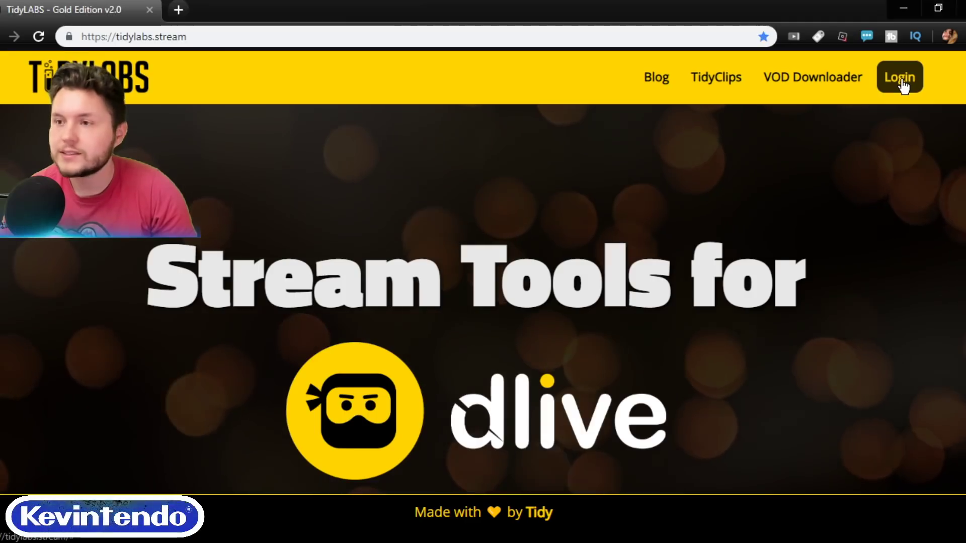
Log in to TidyLabs with the linked LINO account and confirm the identity request for tidylabs
left_click(901, 80)
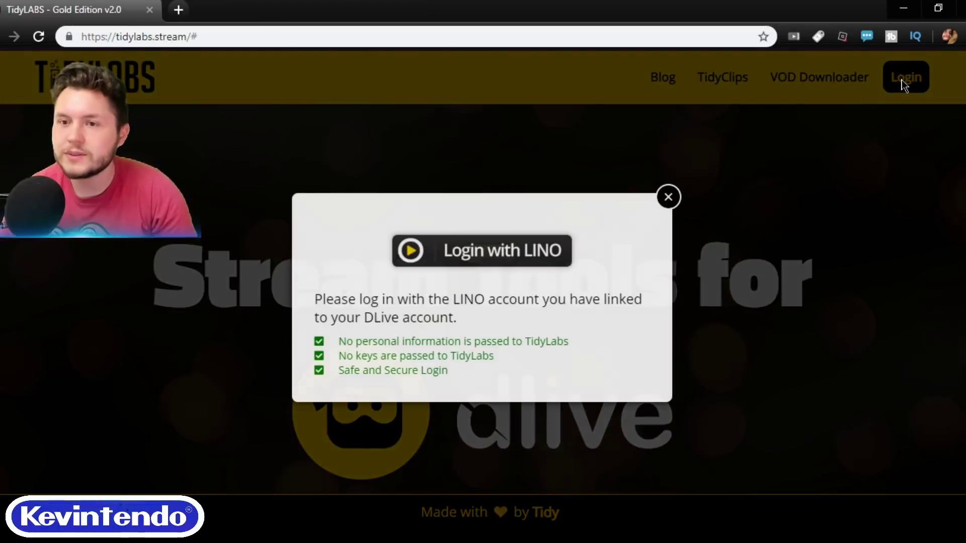
left_click(483, 260)
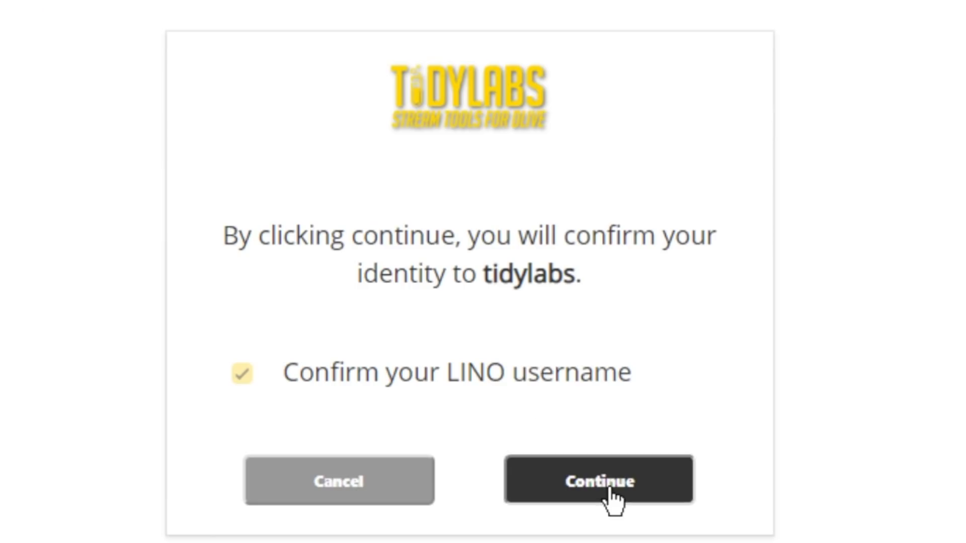
left_click(611, 498)
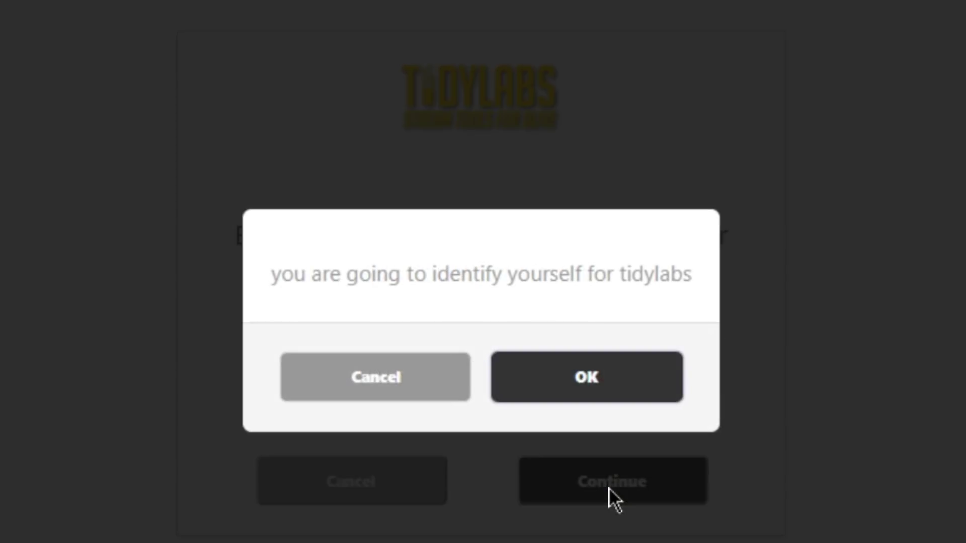
left_click(595, 371)
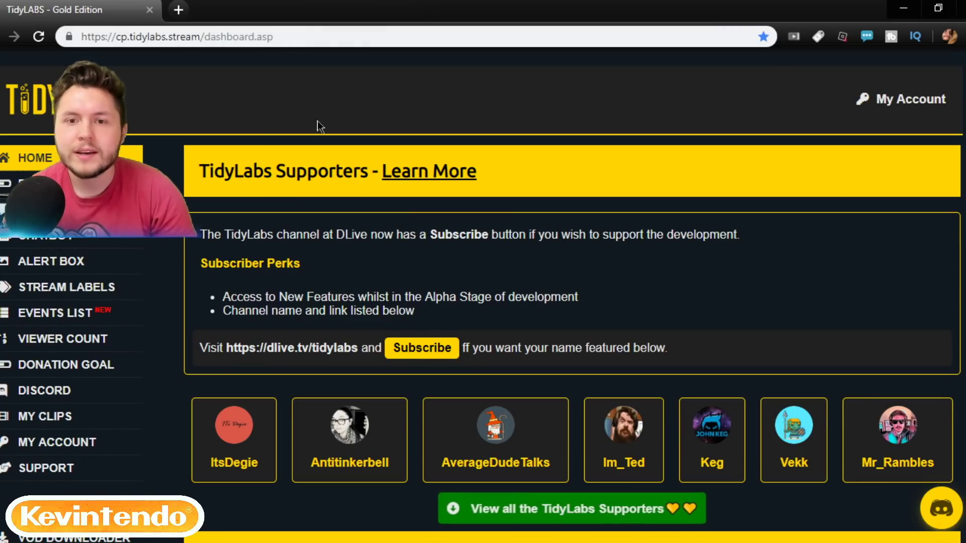
Open the Alert Box page and send a test follow alert and a test lemon alert
scroll(319, 125, "down", 1)
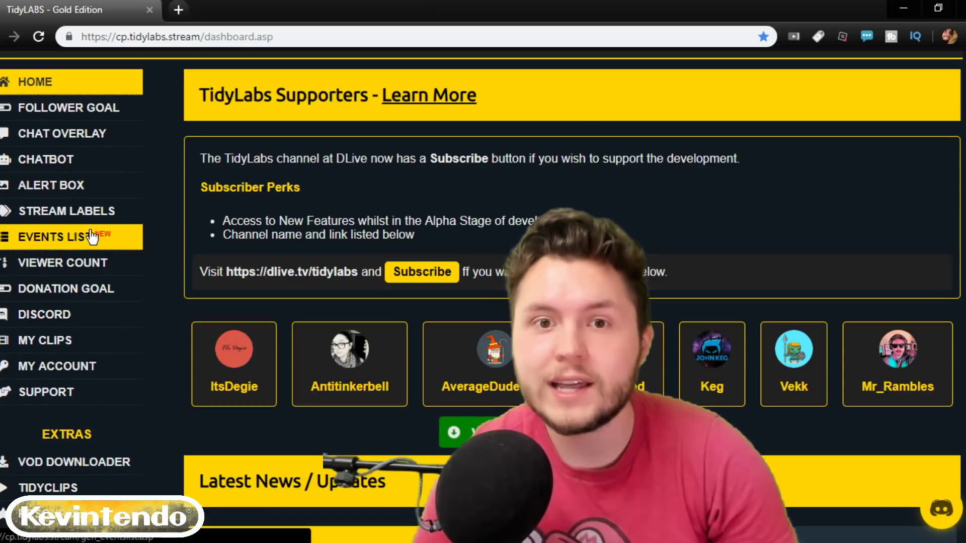
left_click(60, 186)
scroll(267, 188, "down", 5)
scroll(119, 141, "up", 3)
scroll(155, 121, "down", 3)
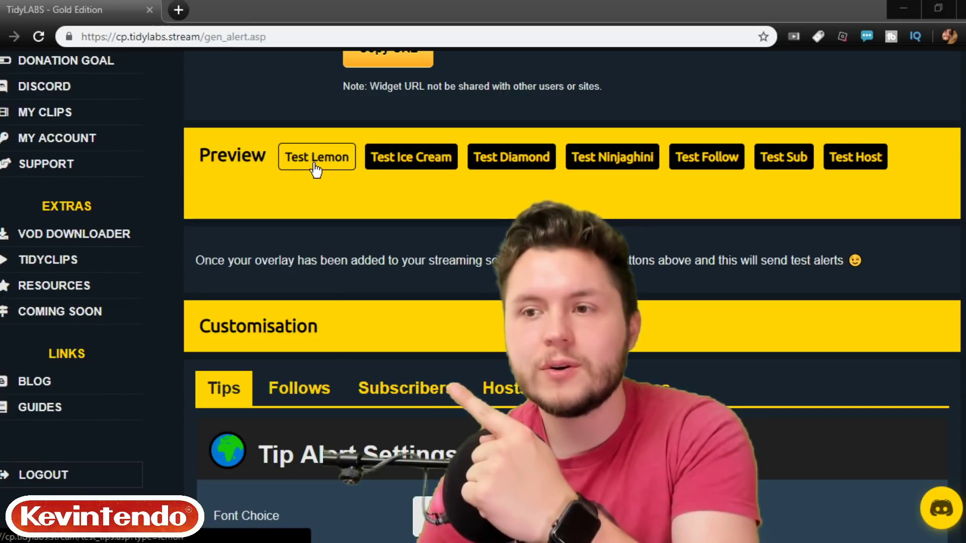
left_click(717, 158)
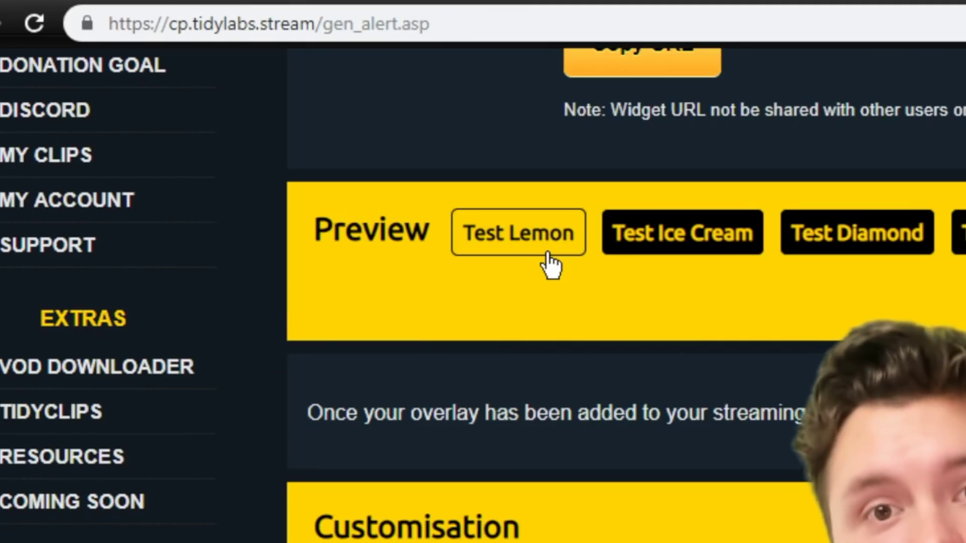
left_click(551, 263)
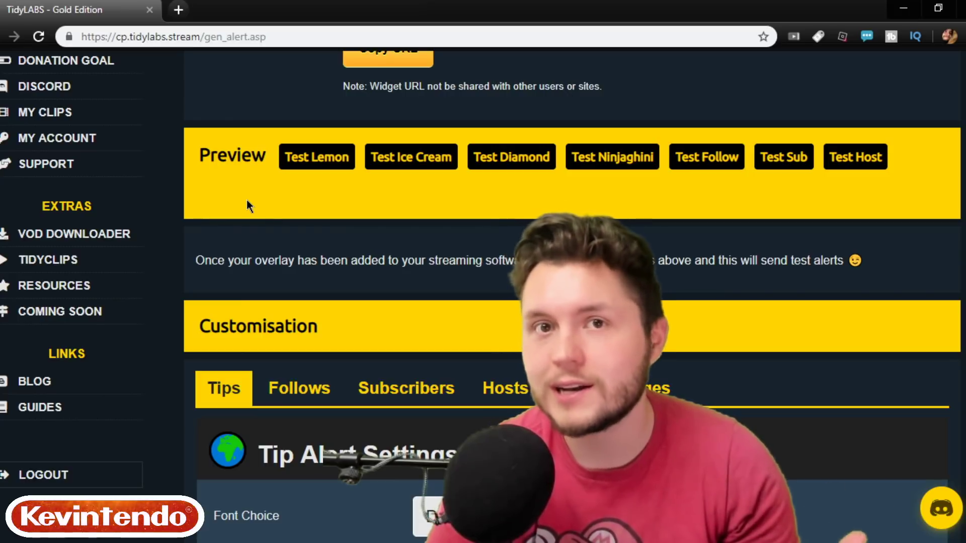
Examine the tip alert customisation settings for the lemon, ice cream, diamond and Ninjaghini alerts
scroll(246, 200, "down", 4)
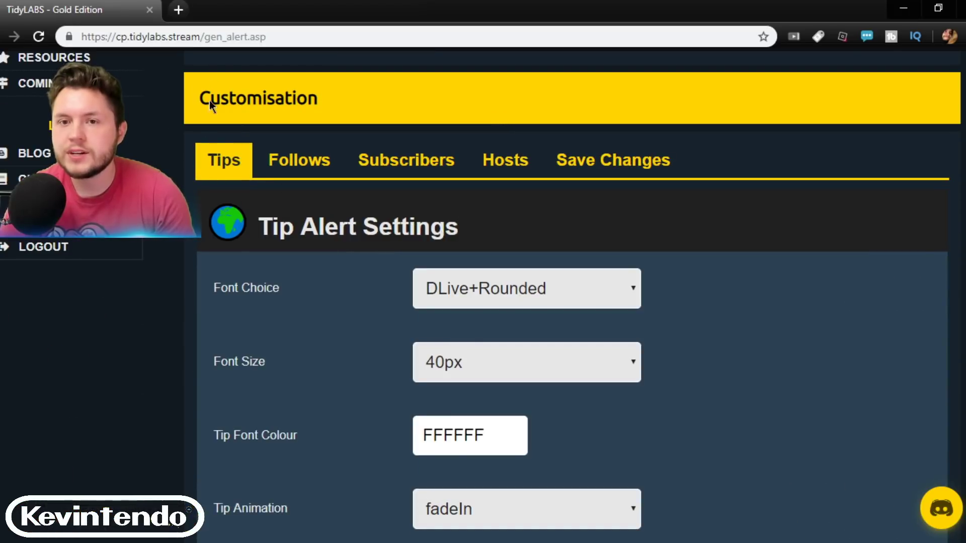
scroll(291, 277, "down", 8)
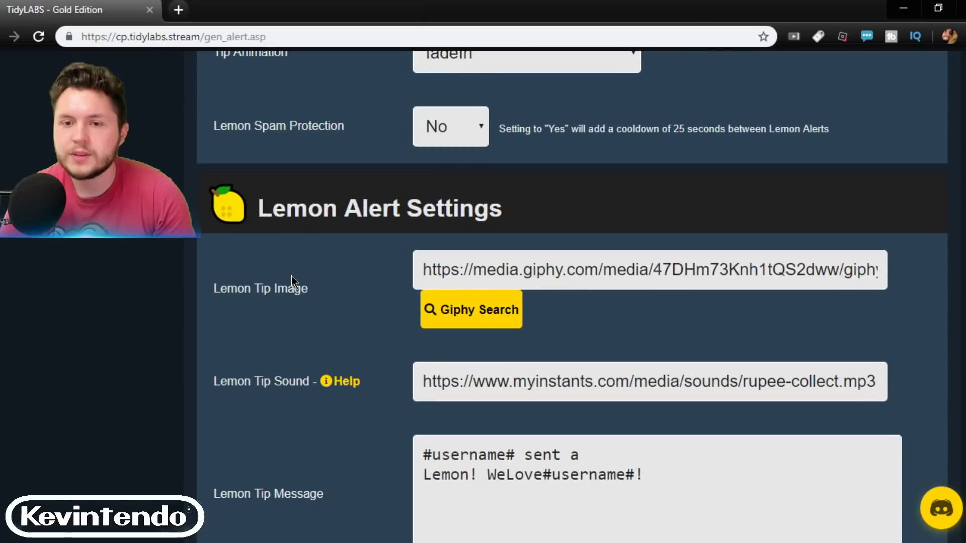
scroll(333, 227, "down", 18)
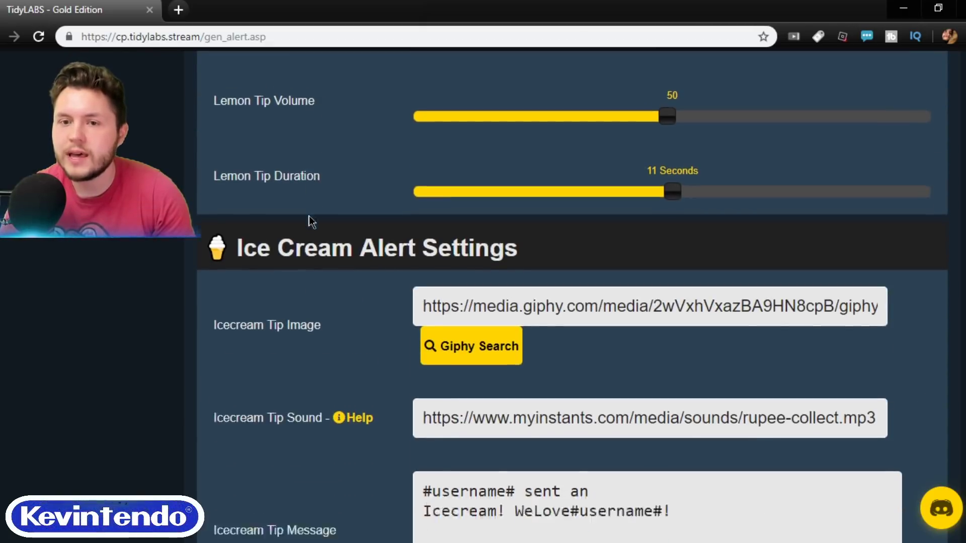
scroll(309, 216, "down", 14)
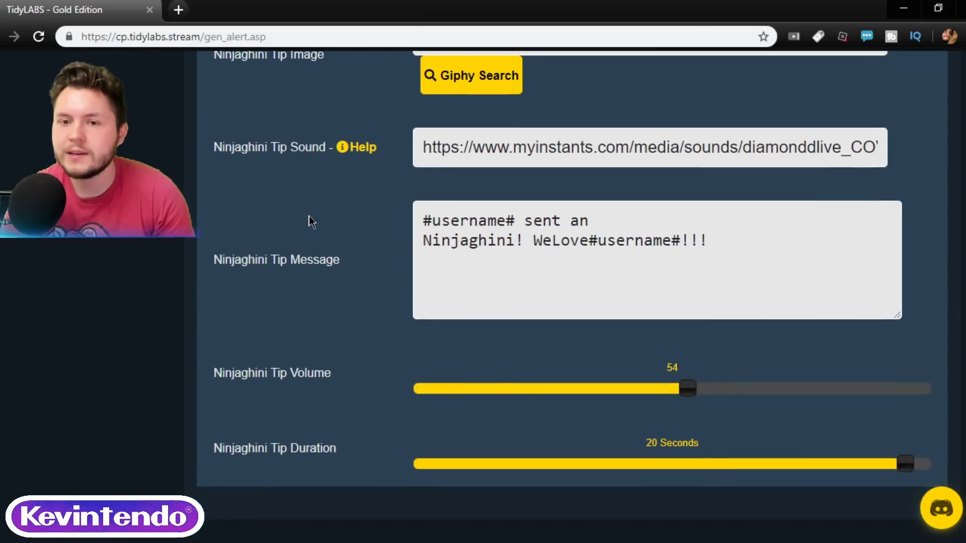
scroll(309, 216, "up", 5)
scroll(309, 216, "up", 4)
scroll(309, 216, "up", 9)
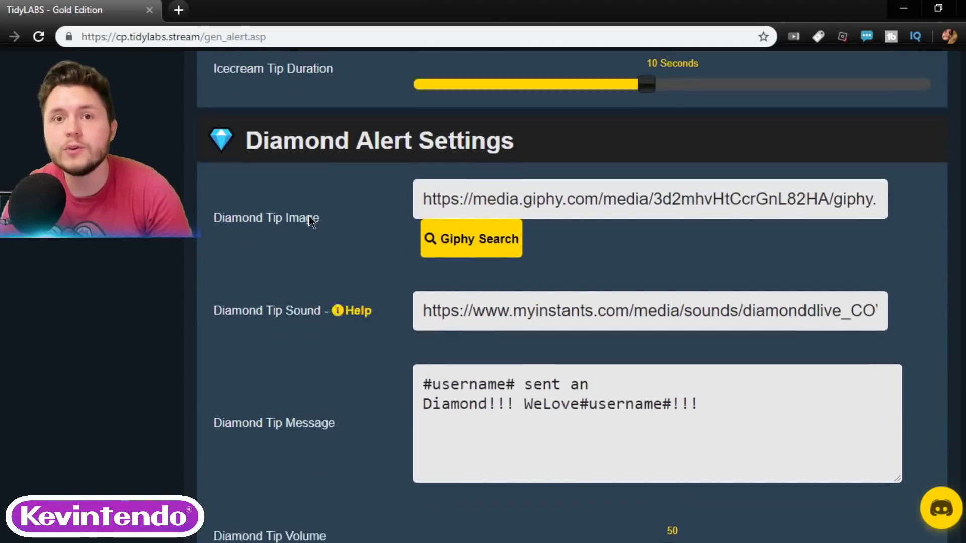
scroll(309, 216, "up", 16)
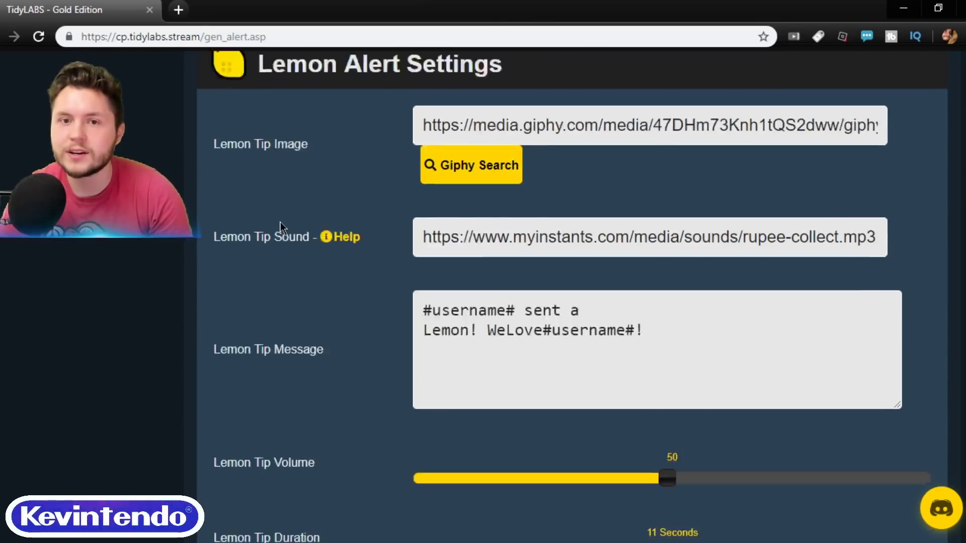
scroll(279, 222, "up", 6)
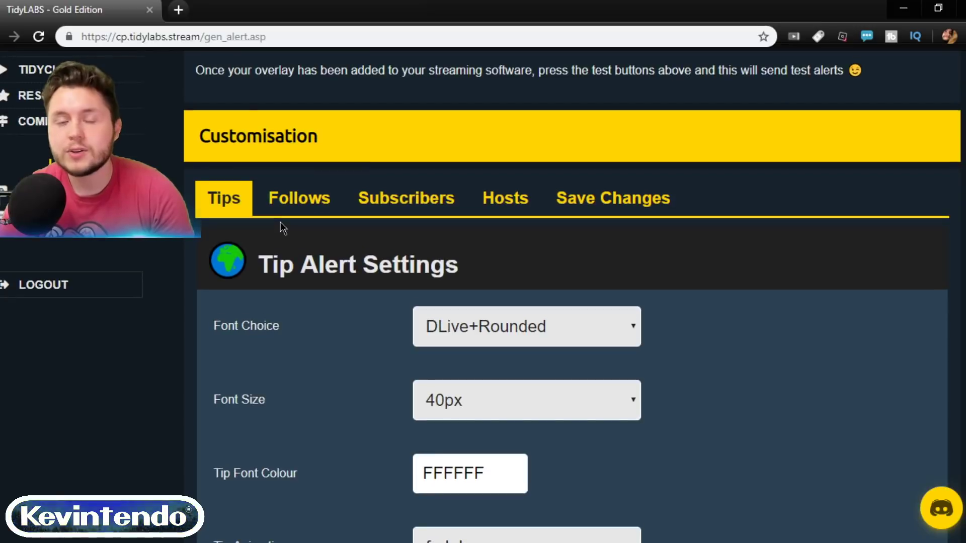
Replace the Lemon Tip Image with a GIF found by searching Giphy for "party"
scroll(280, 222, "down", 1)
scroll(279, 222, "down", 10)
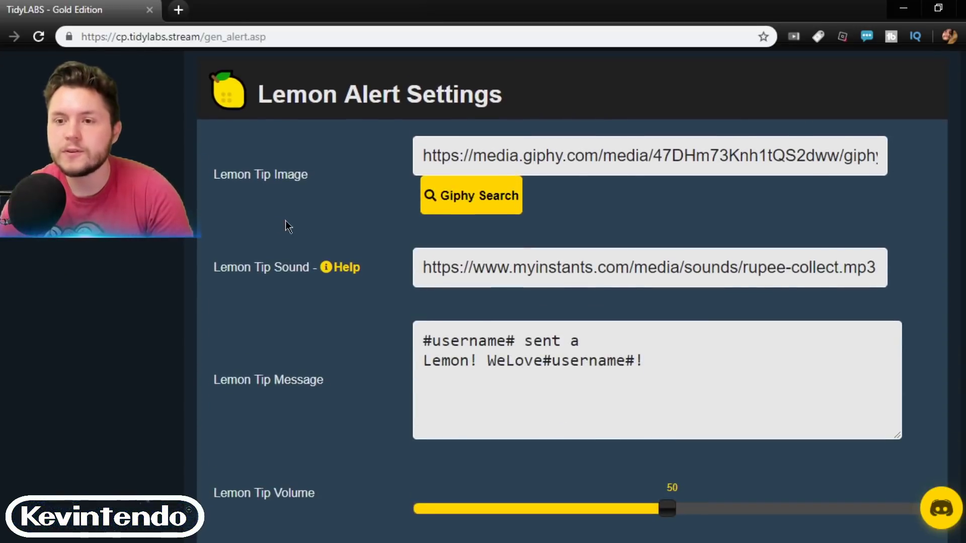
triple_click(504, 154)
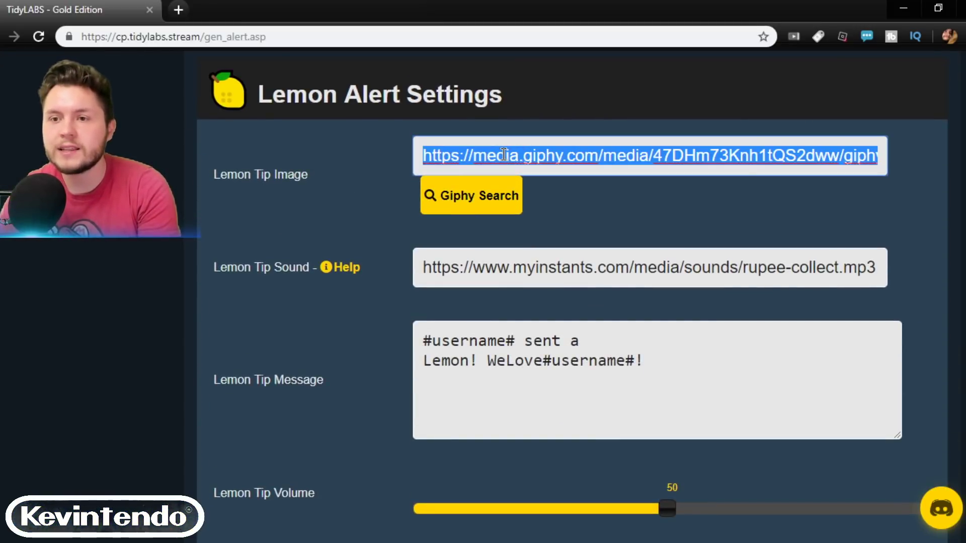
left_click(478, 199)
left_click_drag(789, 3, 503, 1)
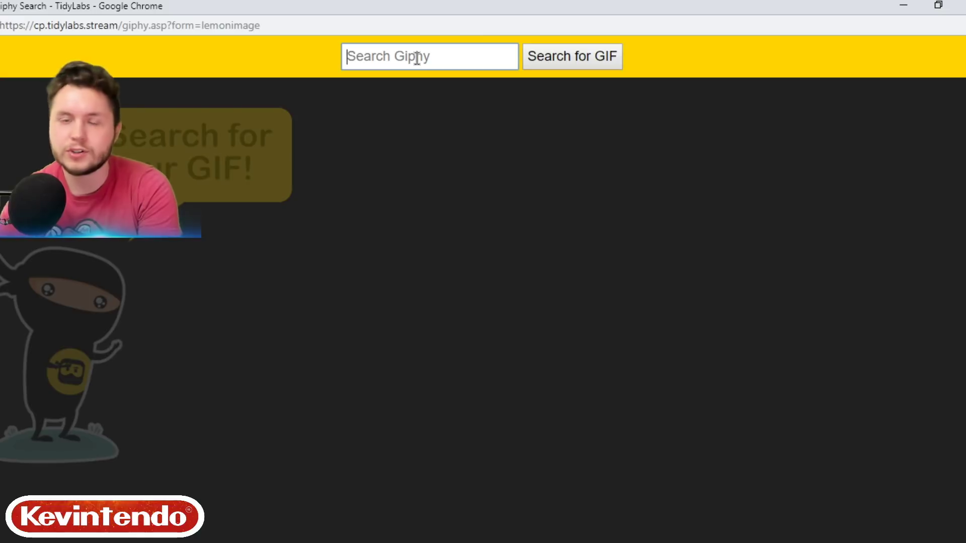
key("Return")
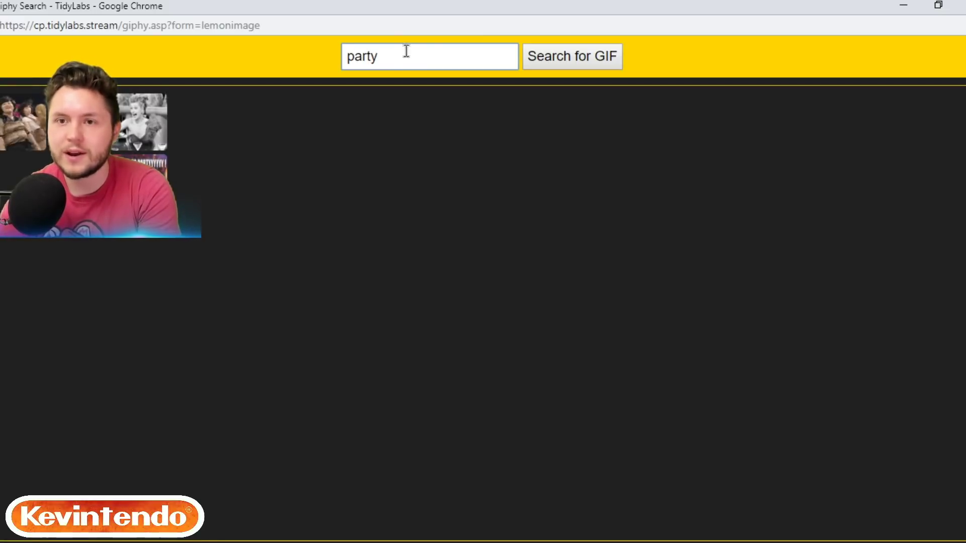
left_click_drag(313, 5, 520, 30)
left_click(583, 229)
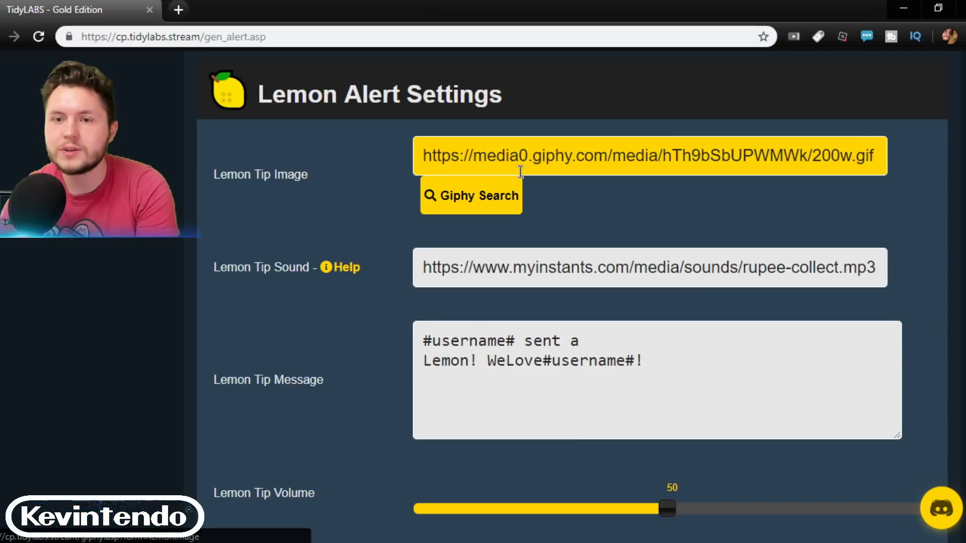
triple_click(596, 156)
Switch from the Lemon Tip Sound setting to myinstants.com, search for "naruto" and open the Datebayo sound
scroll(327, 223, "down", 2)
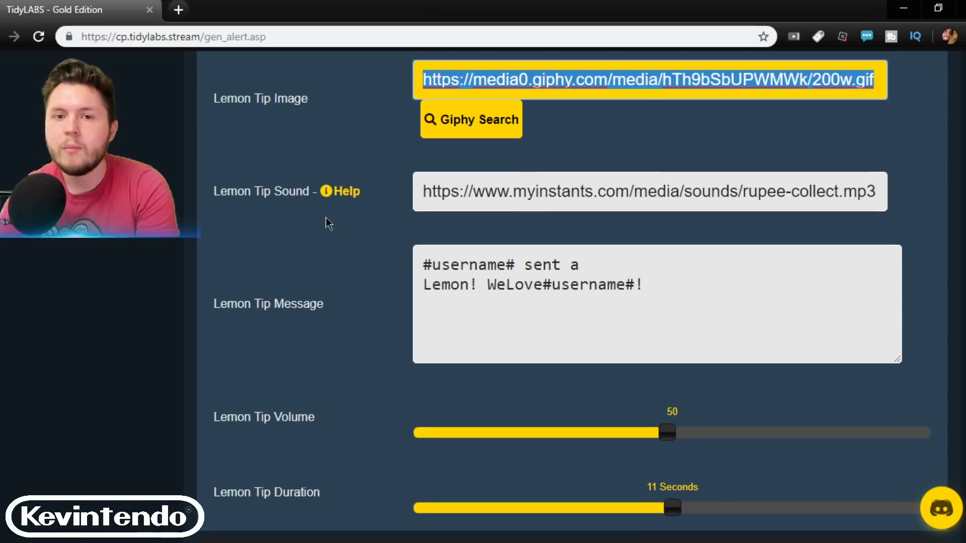
left_click_drag(471, 193, 657, 186)
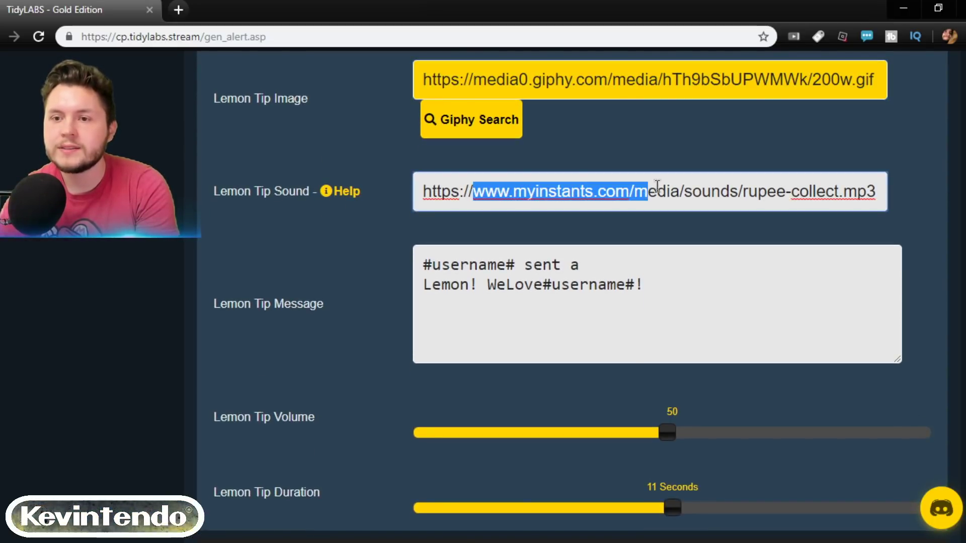
left_click(847, 179)
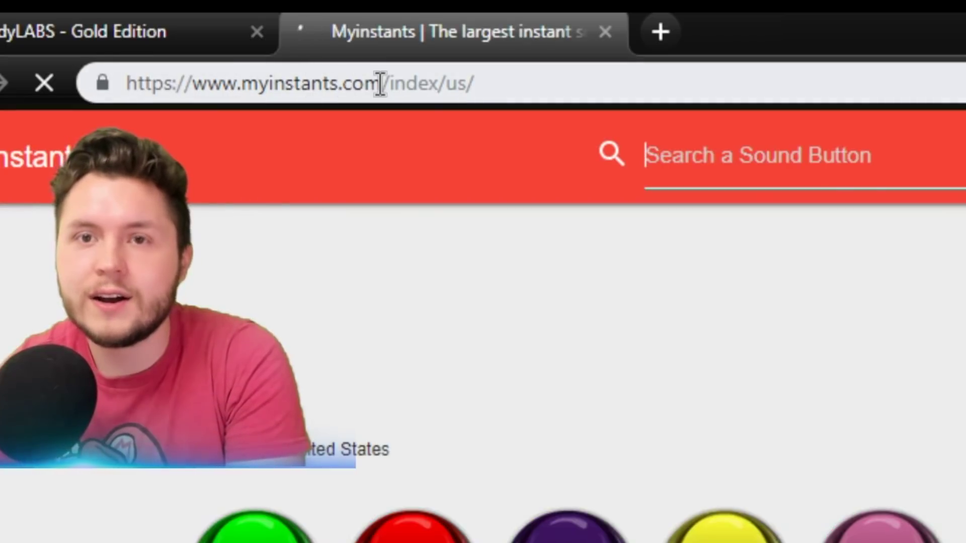
left_click(790, 163)
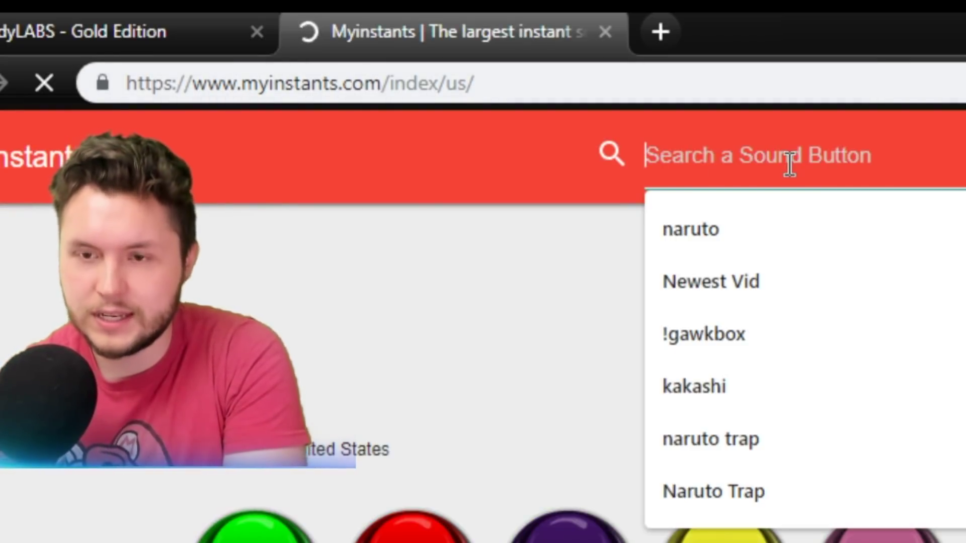
type("narut")
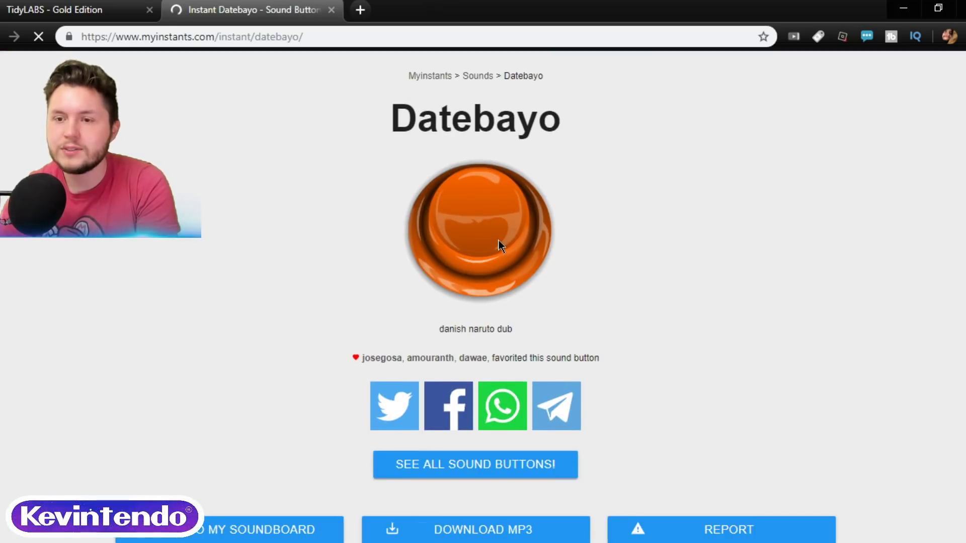
Copy the Datebayo MP3 download link from Myinstants and use it as the Lemon Tip Sound in TidyLabs
scroll(518, 379, "down", 5)
scroll(463, 334, "up", 2)
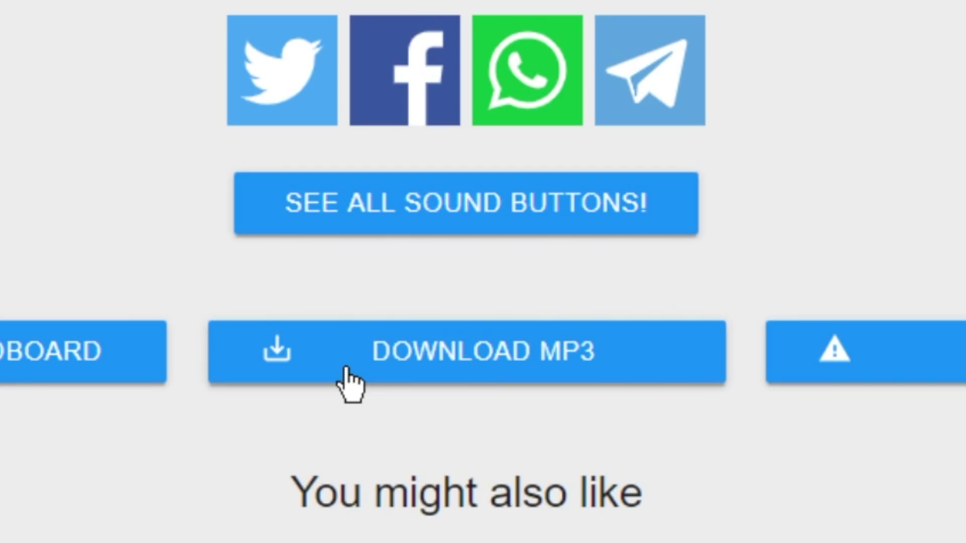
right_click(423, 311)
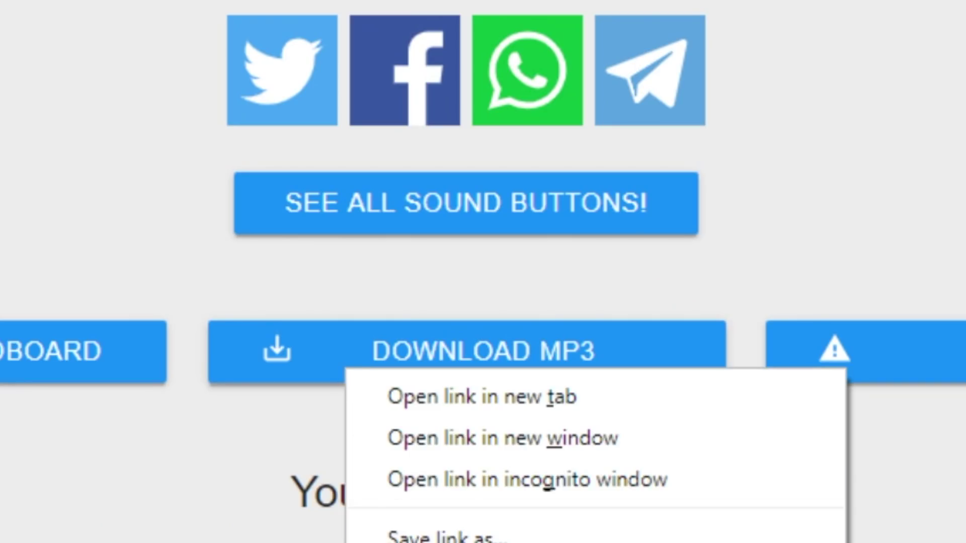
key("Escape")
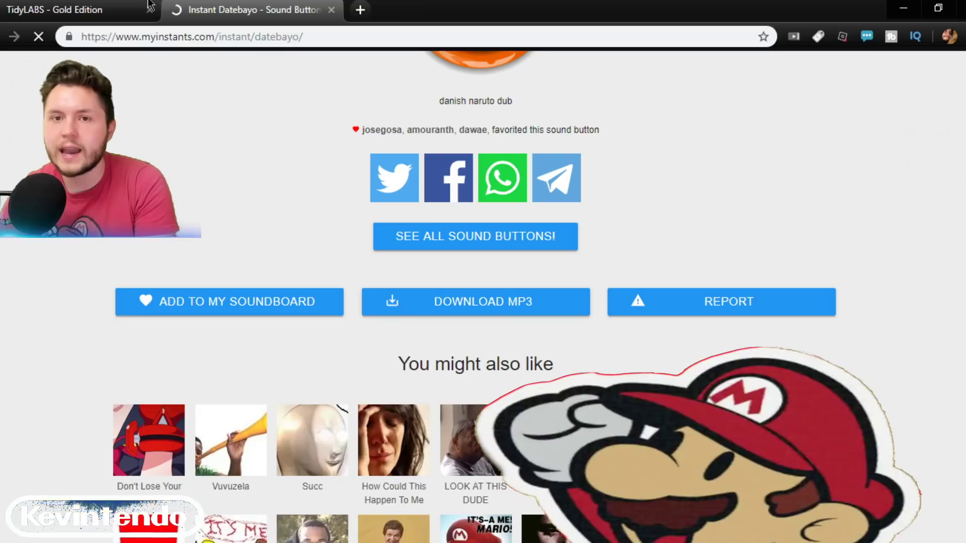
left_click(81, 10)
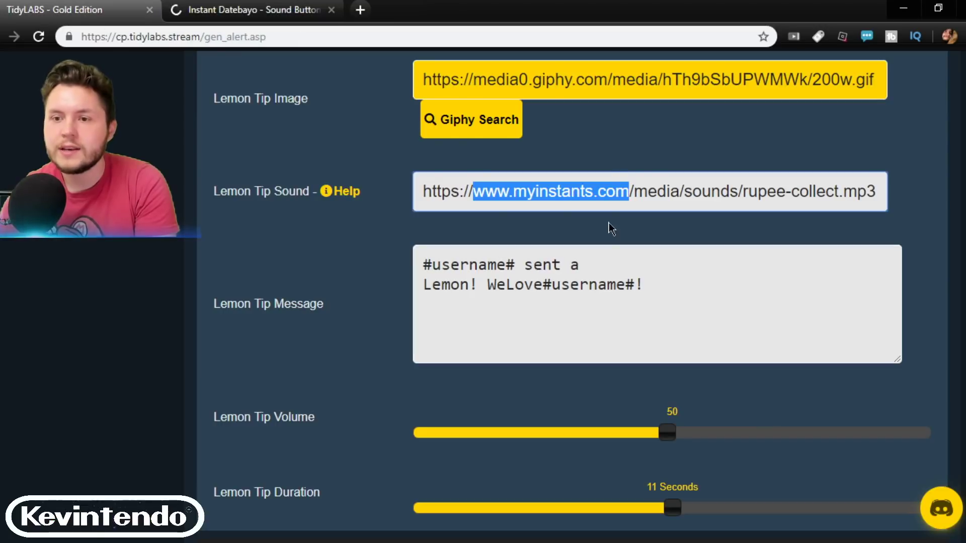
left_click(438, 201)
key("ctrl+a")
Review the lemon alert's sound, message, volume and duration settings, returning to the start of the Tips customisation
left_click_drag(422, 263, 549, 250)
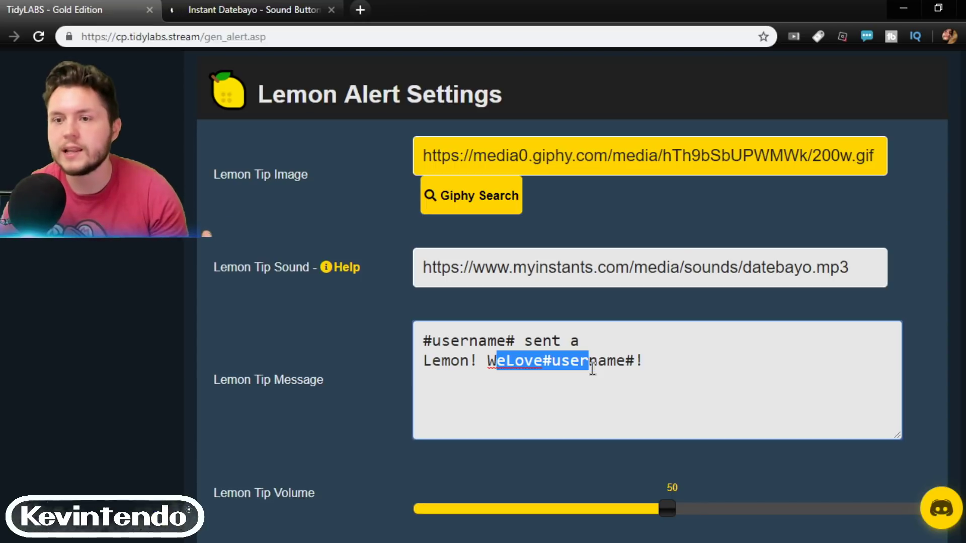
left_click(599, 363)
scroll(390, 358, "up", 2)
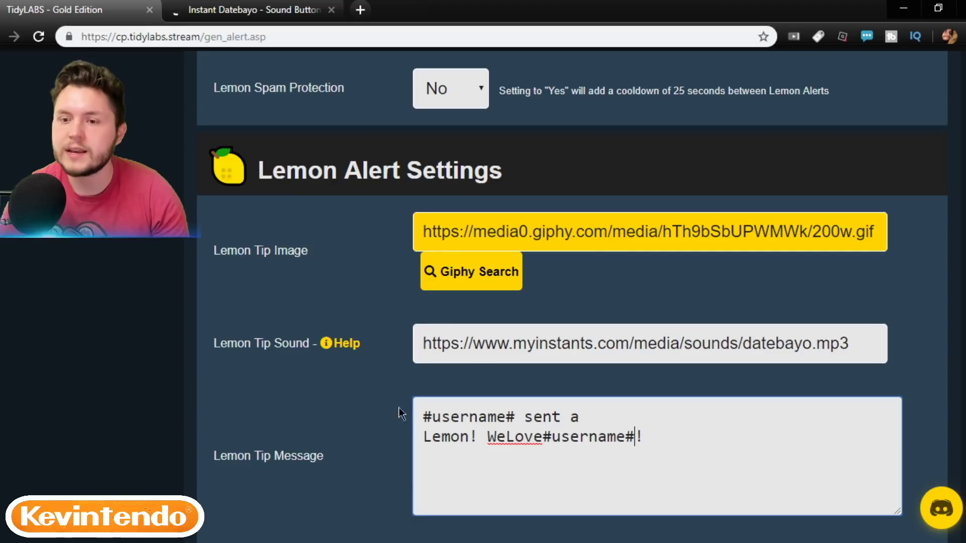
scroll(384, 396, "down", 6)
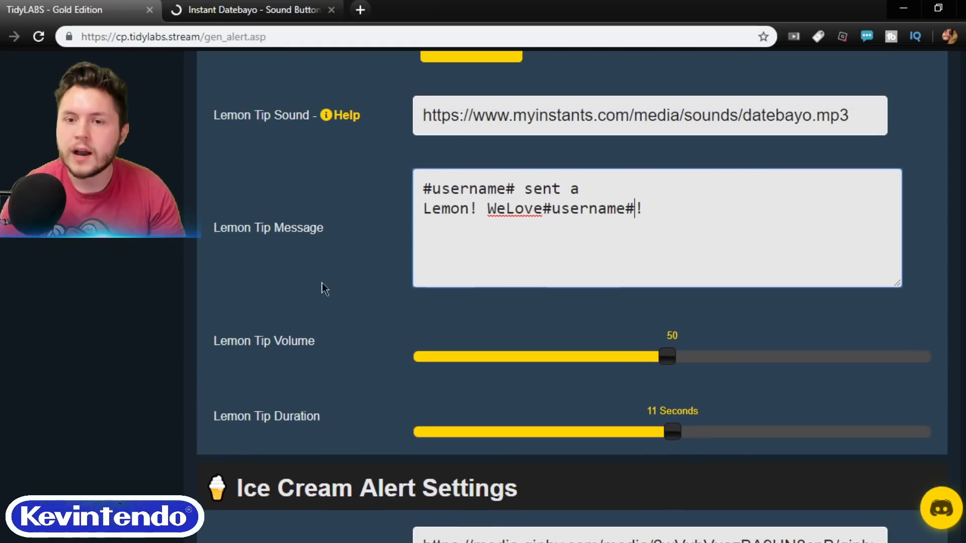
scroll(343, 424, "up", 4)
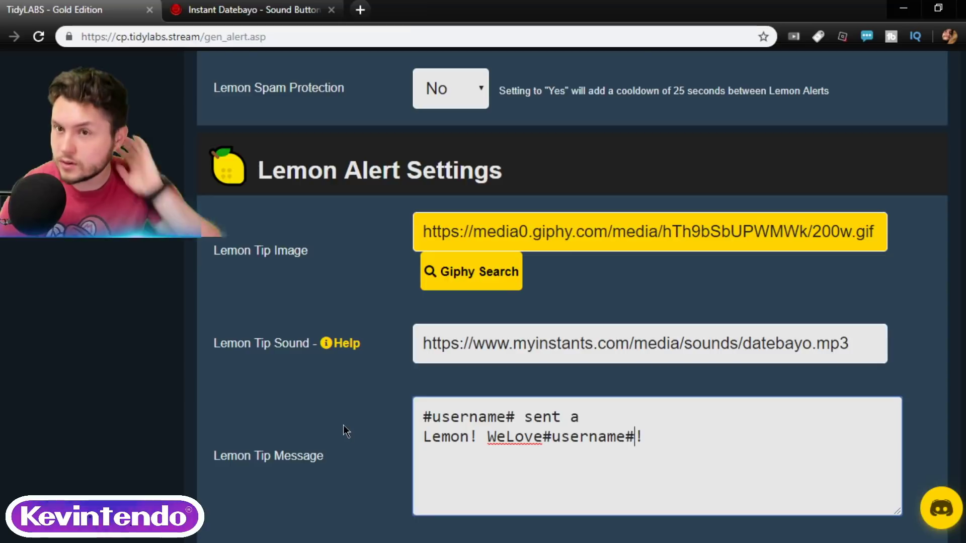
scroll(343, 425, "up", 5)
scroll(343, 425, "up", 8)
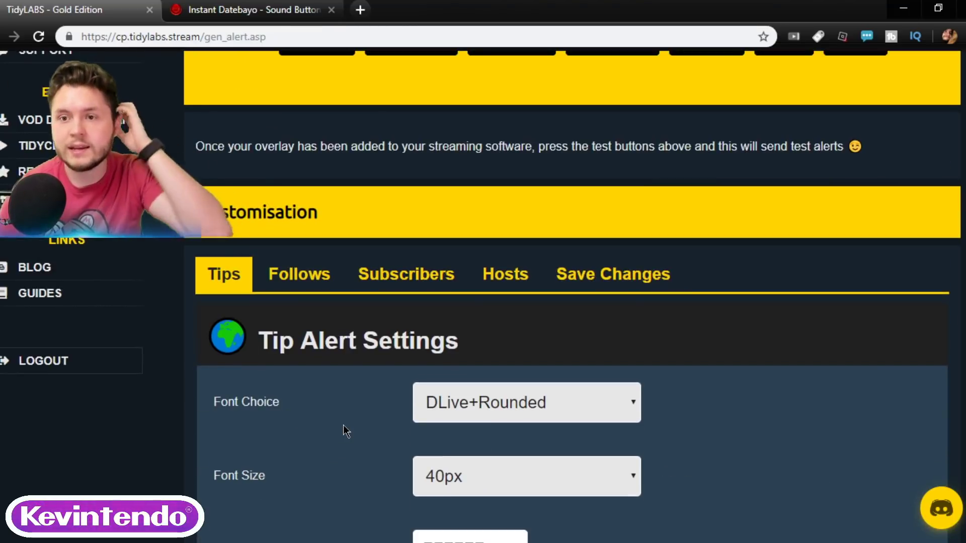
Save the customised alert settings in the TidyLabs alert box
scroll(343, 424, "down", 1)
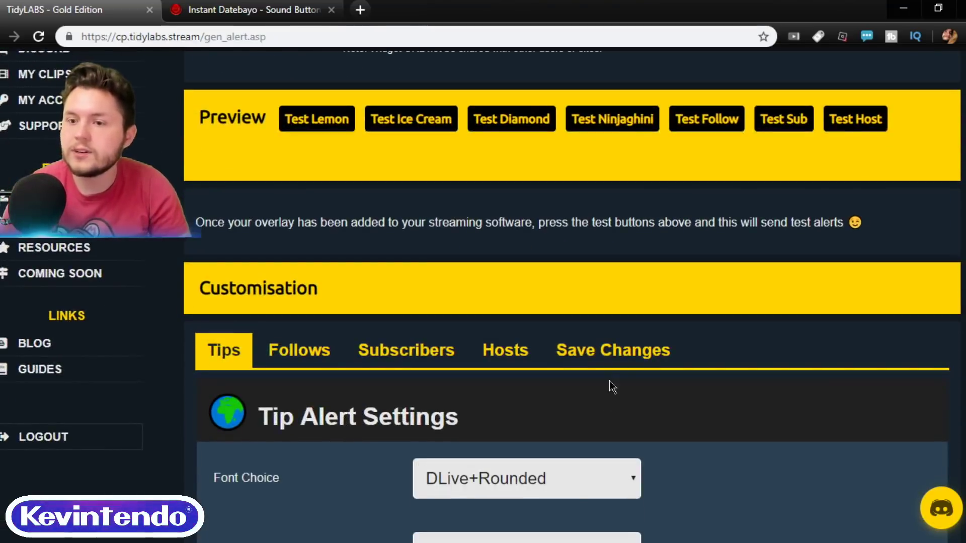
left_click(597, 352)
scroll(422, 233, "down", 4)
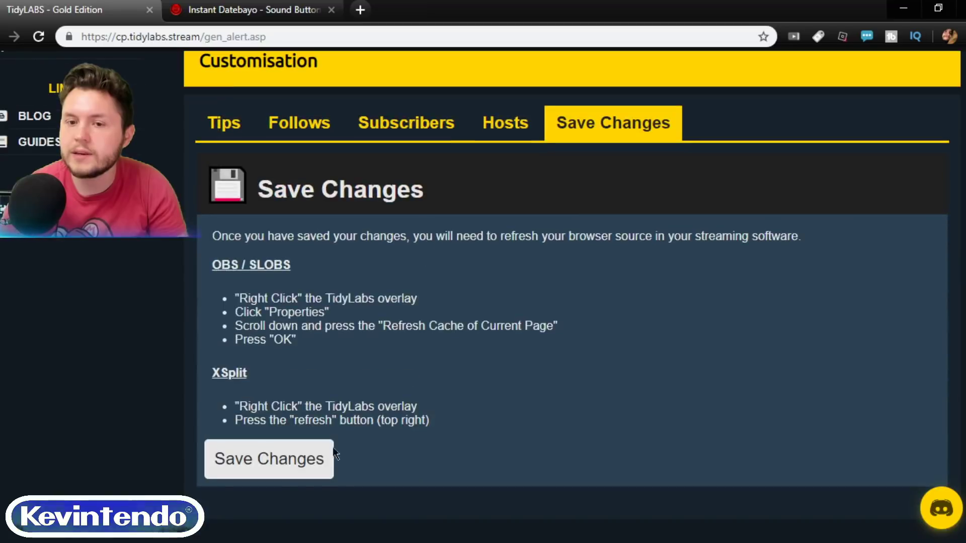
left_click(273, 466)
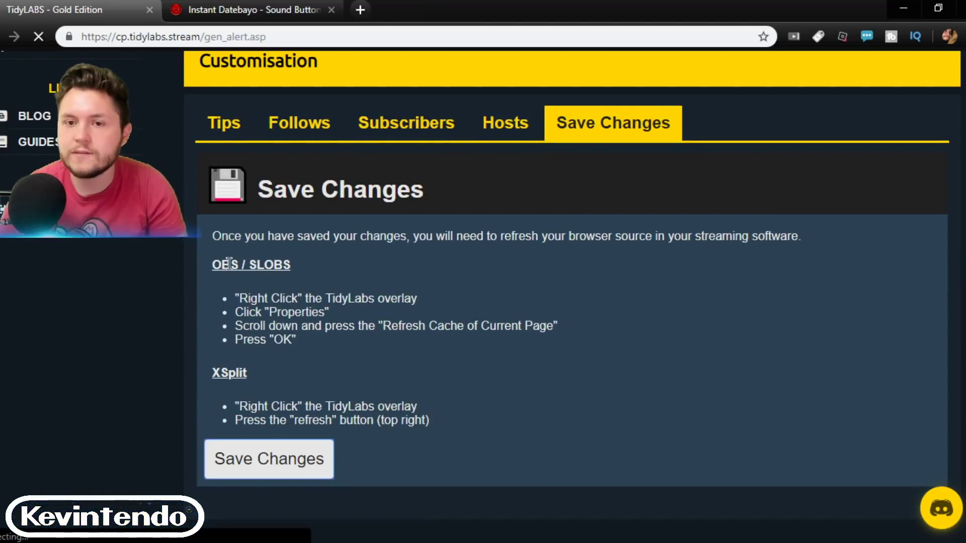
Read the OBS / SLOBS instructions for refreshing the TidyLabs overlay once changes are saved
left_click_drag(304, 270, 338, 311)
left_click(325, 338)
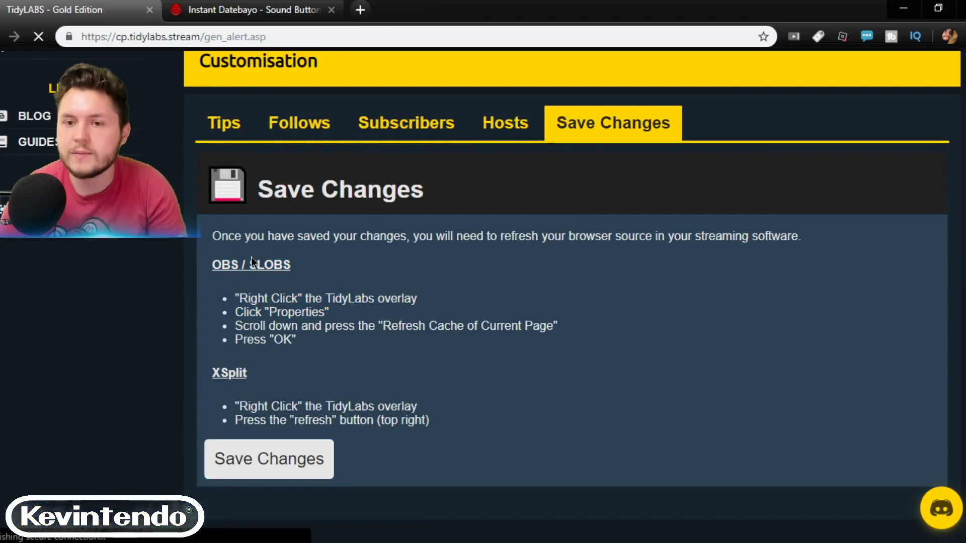
double_click(269, 265)
left_click(359, 313)
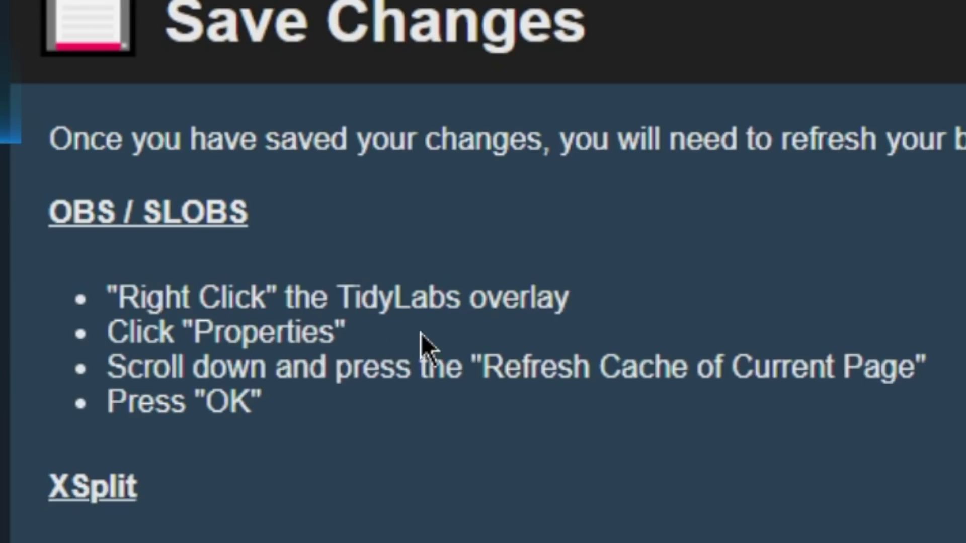
left_click_drag(712, 350, 282, 402)
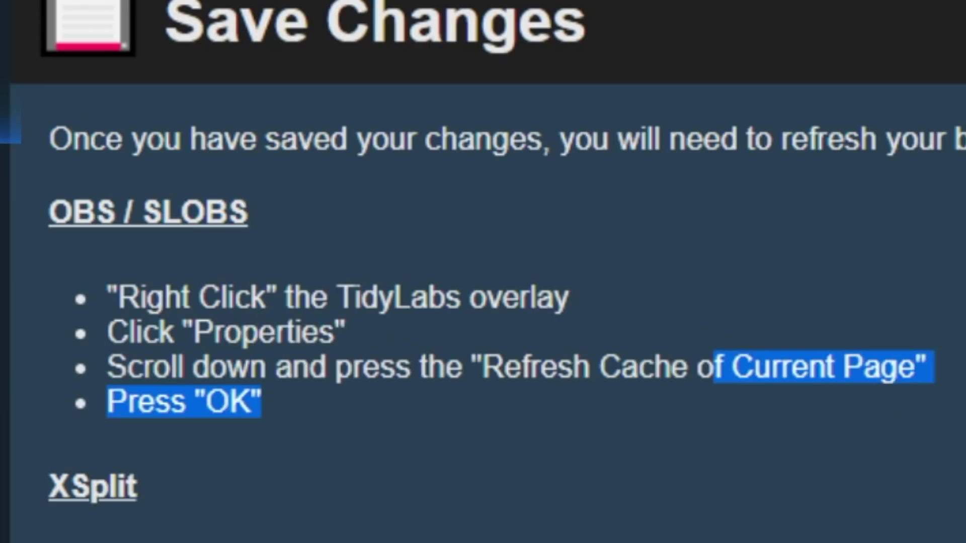
left_click(500, 350)
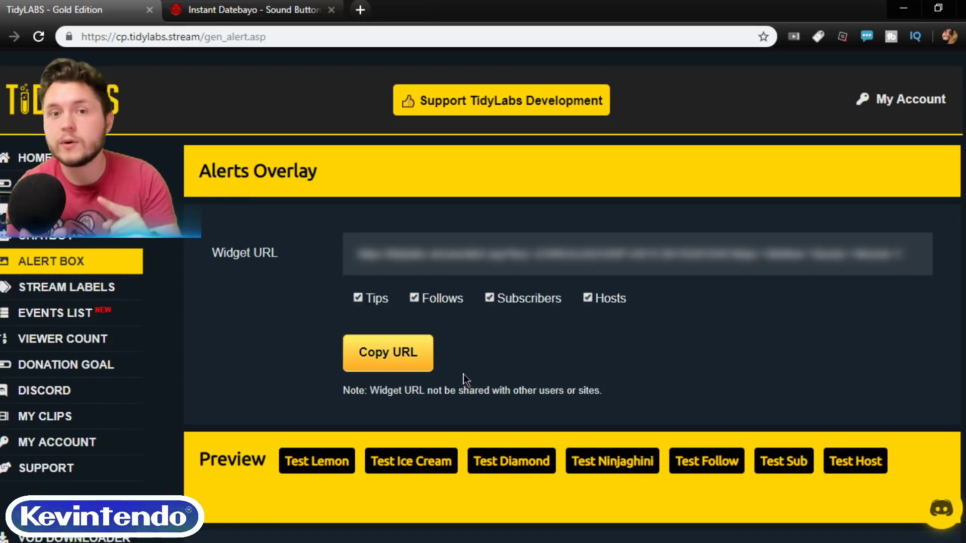
Copy the alerts overlay's widget URL, switch to Streamlabs OBS and add a new Browser Source named "DLive Alerts"
left_click(417, 363)
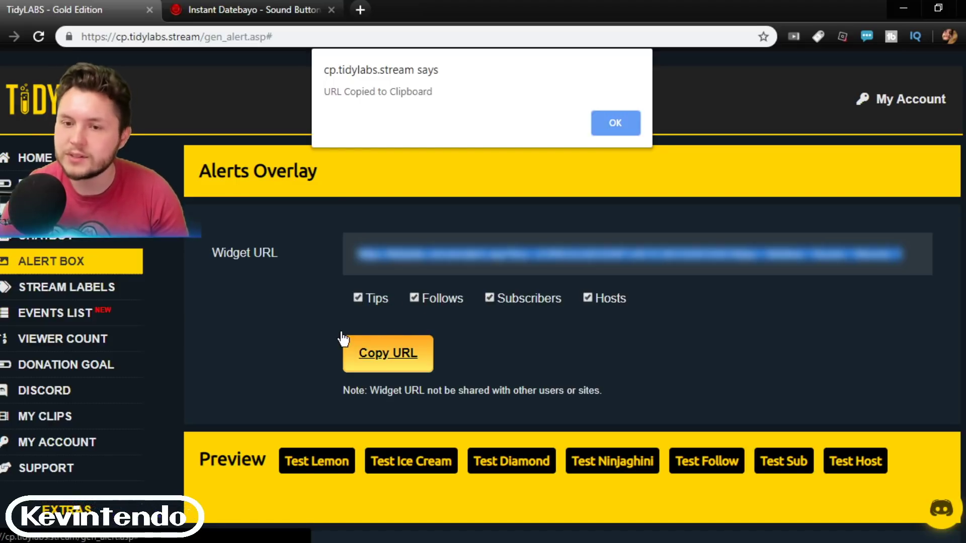
left_click(590, 120)
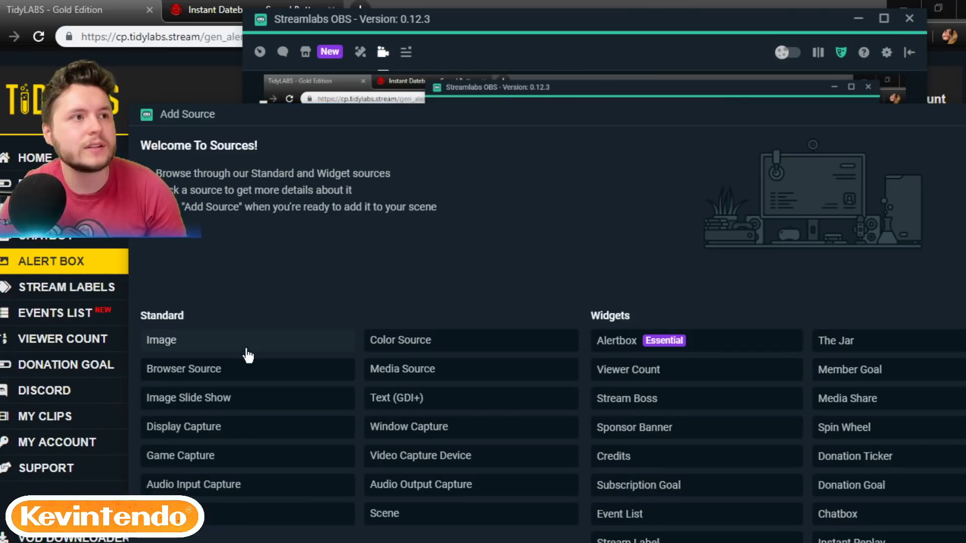
left_click(219, 375)
double_click(219, 375)
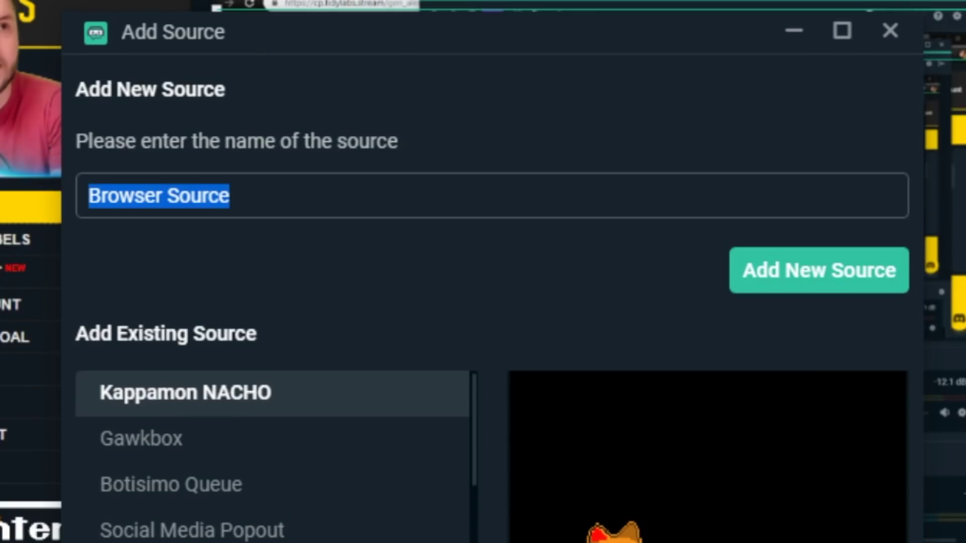
type("DLive Alerts")
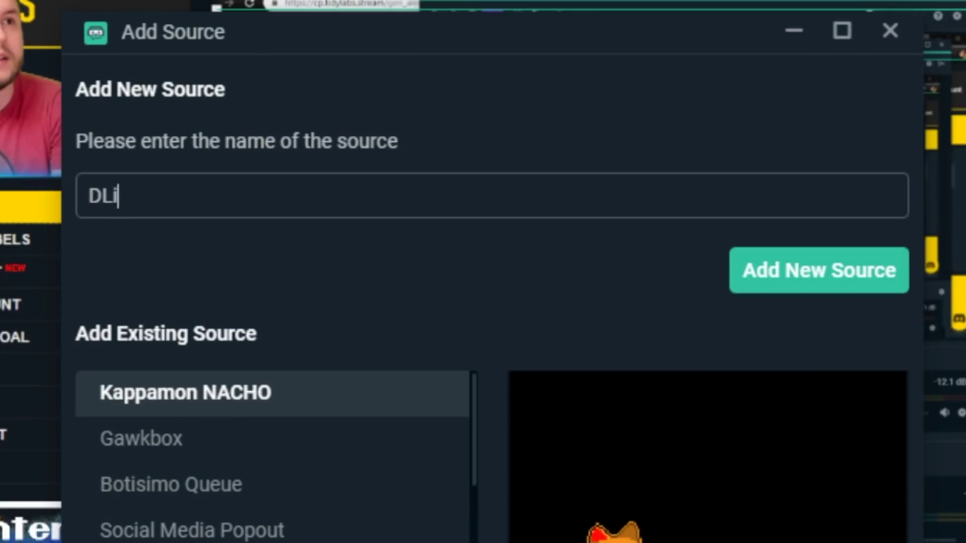
left_click(799, 290)
Set the copied widget URL as the browser source's URL and reposition the alerts source in the scene
left_click(481, 366)
key("ctrl+a")
key("ctrl+v")
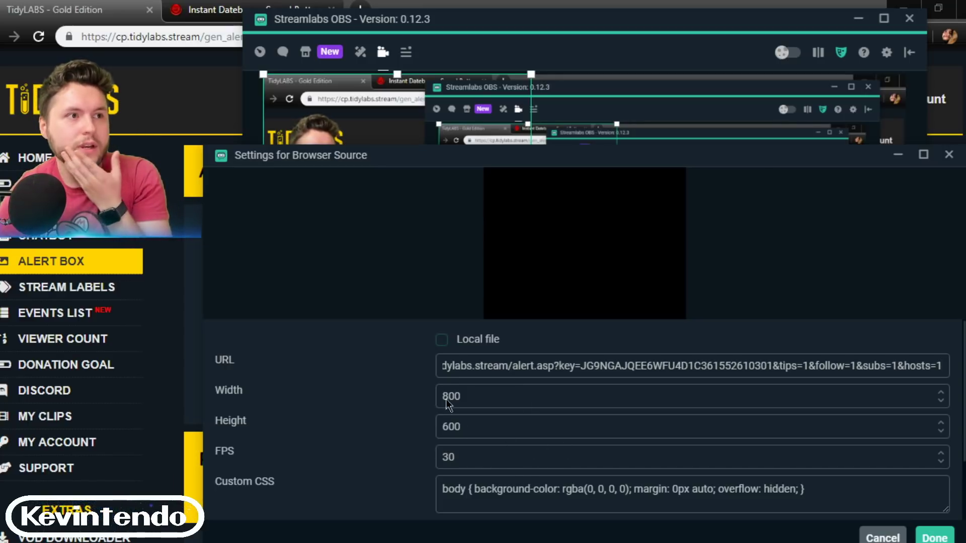
left_click(921, 532)
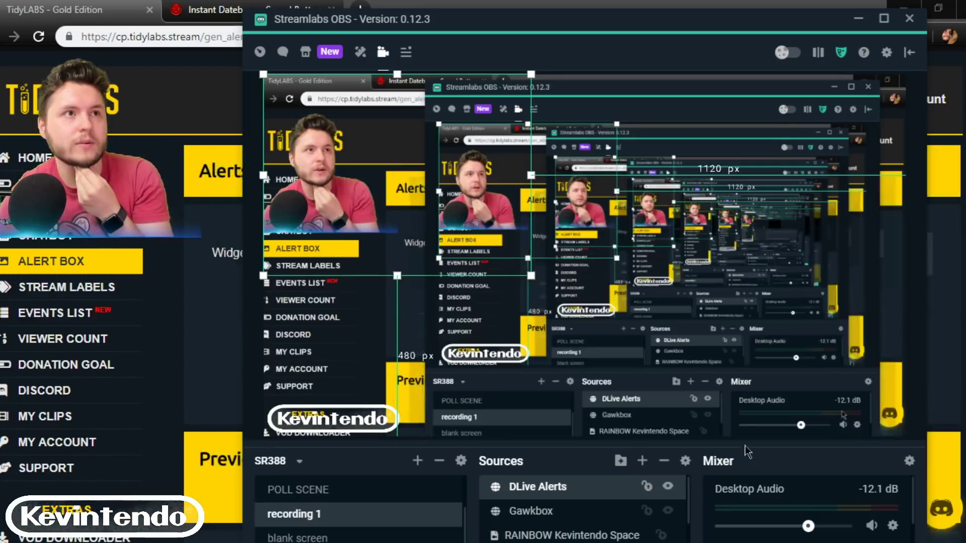
left_click_drag(628, 238, 884, 418)
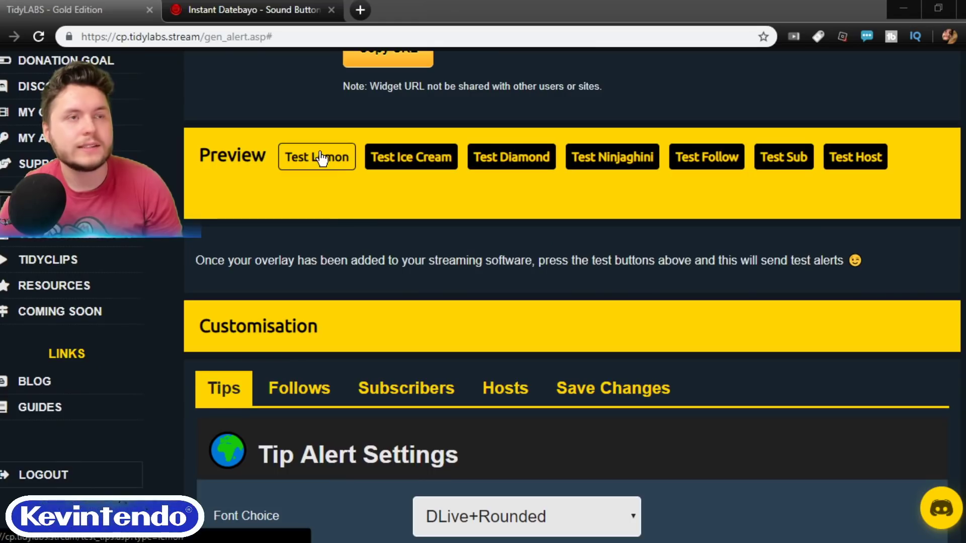
Send a test lemon alert from TidyLabs and review the Lemon Tip Image link in the lemon alert settings
left_click(322, 159)
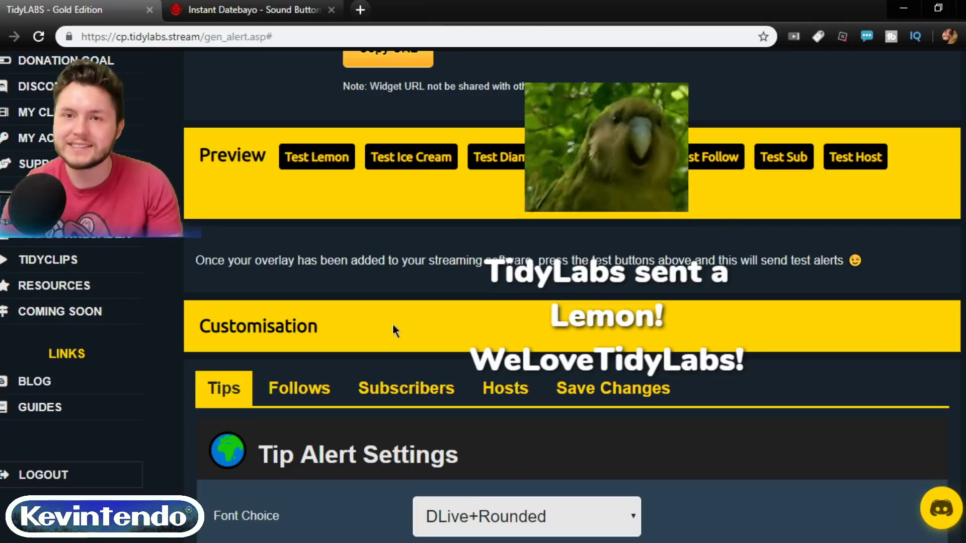
scroll(394, 287, "down", 10)
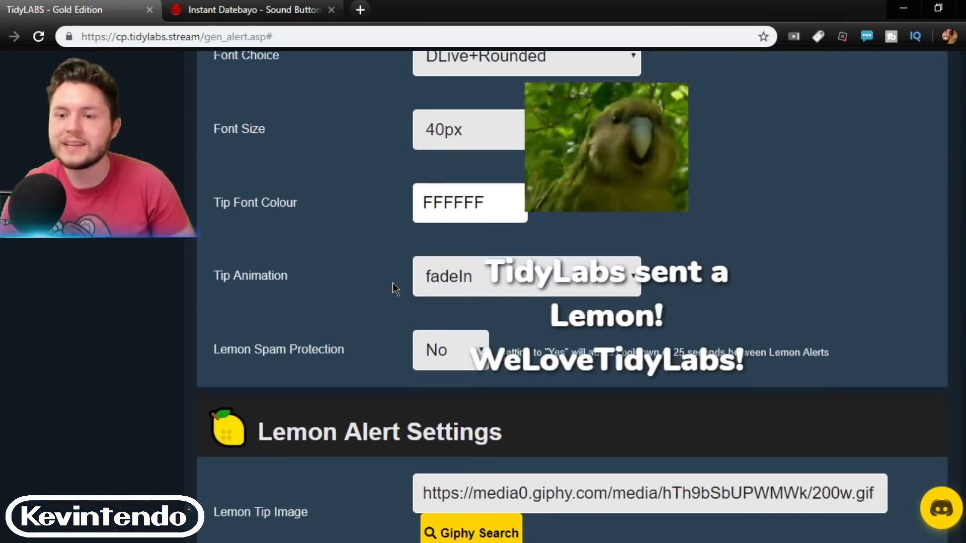
scroll(601, 295, "down", 2)
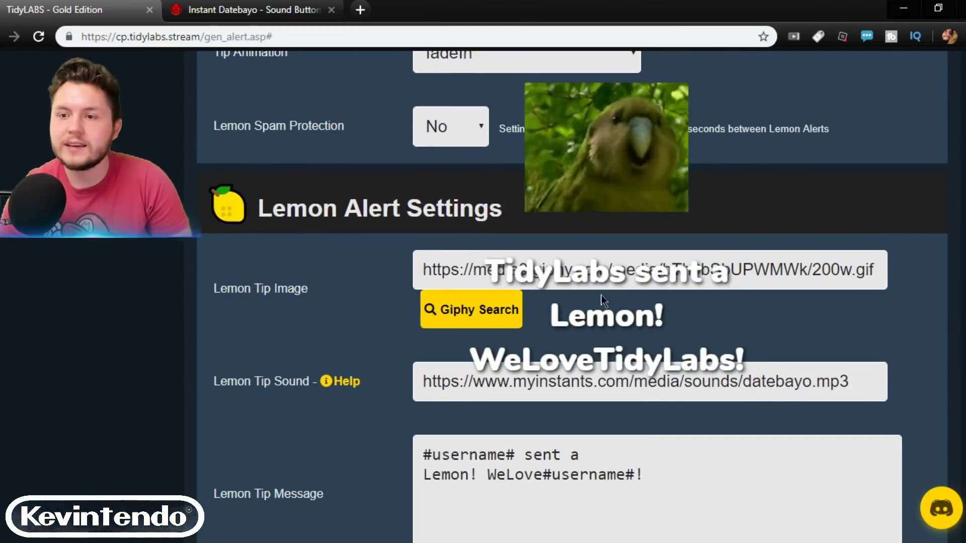
left_click_drag(709, 270, 465, 329)
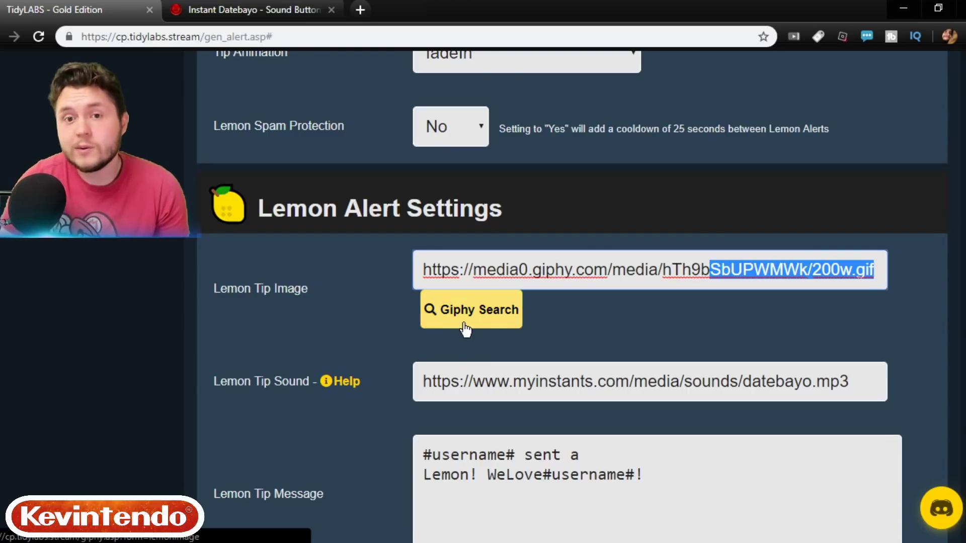
key("ctrl")
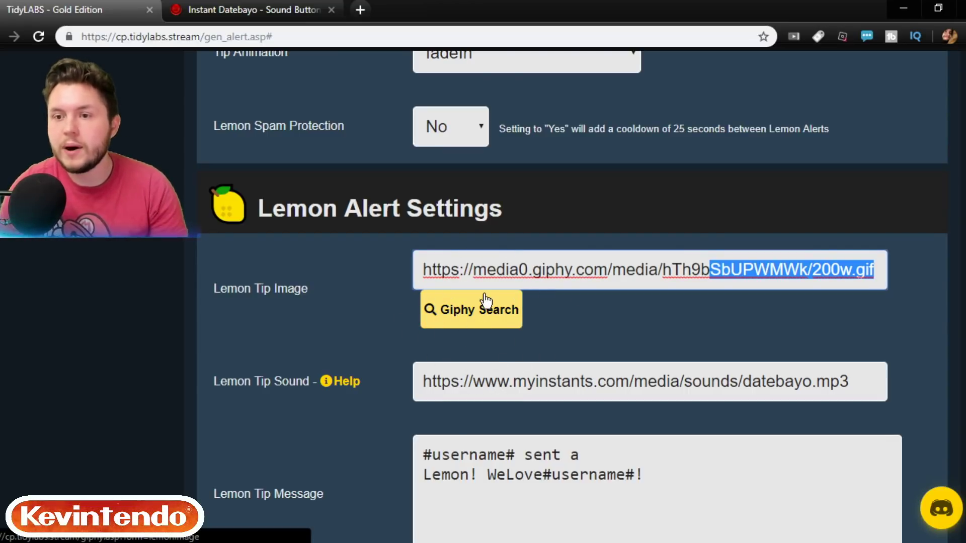
Open Giphy in a new browser tab, search for "naruto" and open the Naruto Shippuden sticker
left_click(361, 9)
type("giph")
key("Return")
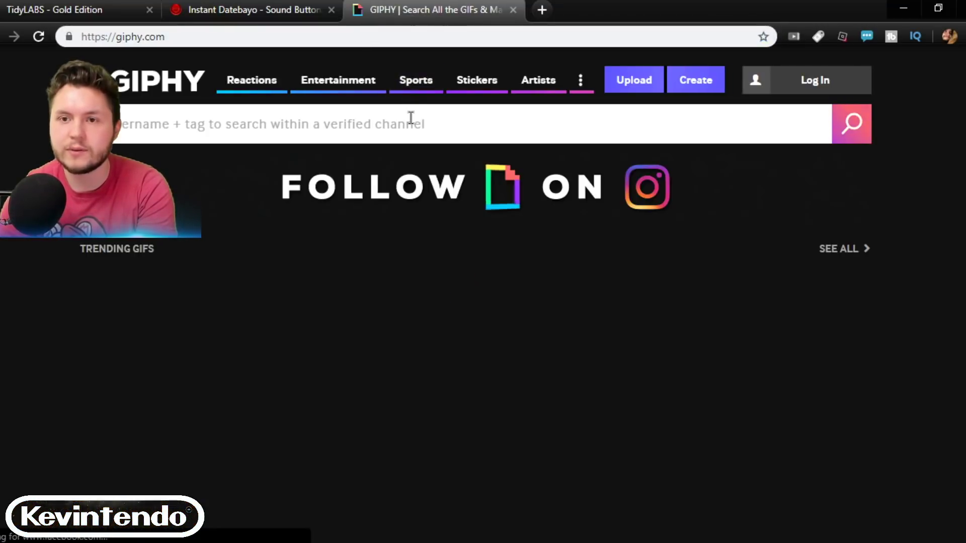
left_click(410, 117)
type("na")
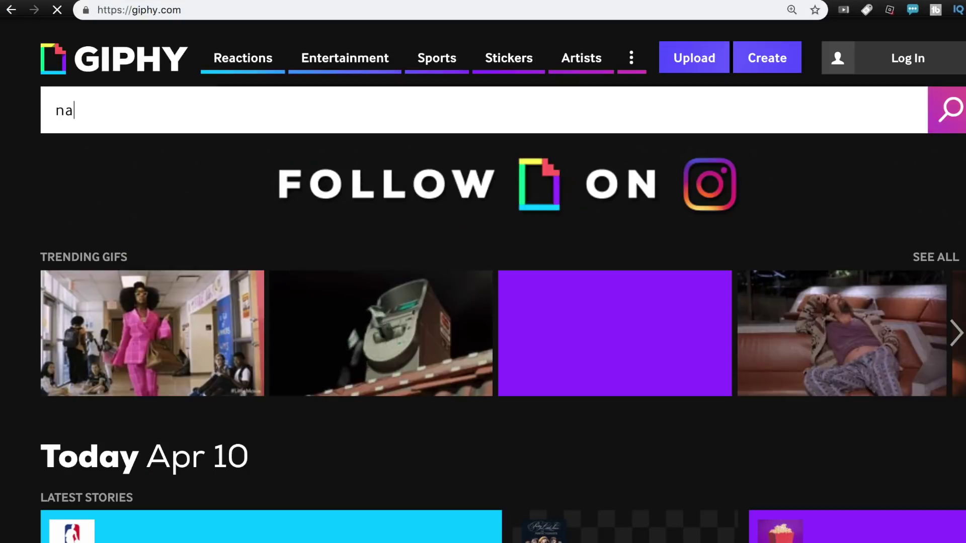
type("ruto")
key("Return")
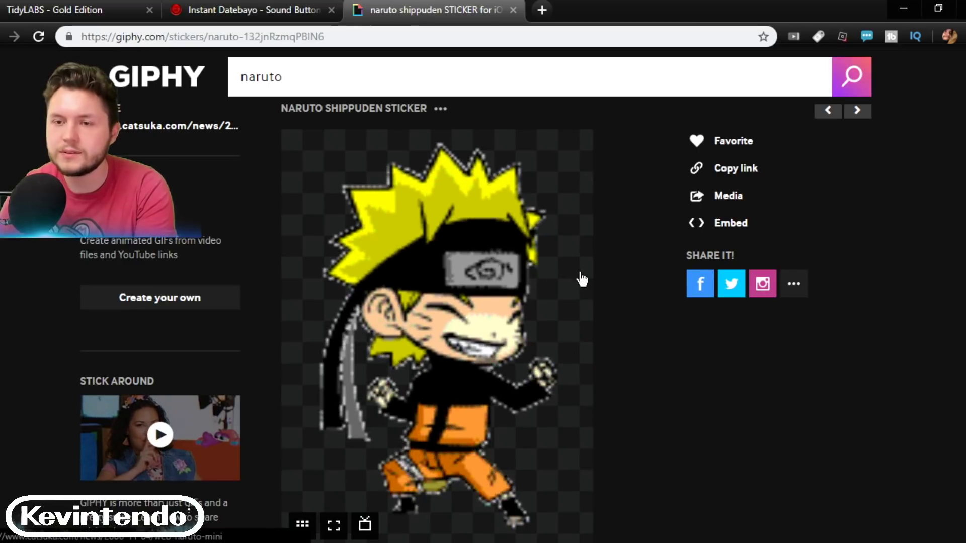
Copy the Naruto sticker's GIF link, use it as the Lemon Tip Image in TidyLabs and check its .gif ending
left_click(735, 168)
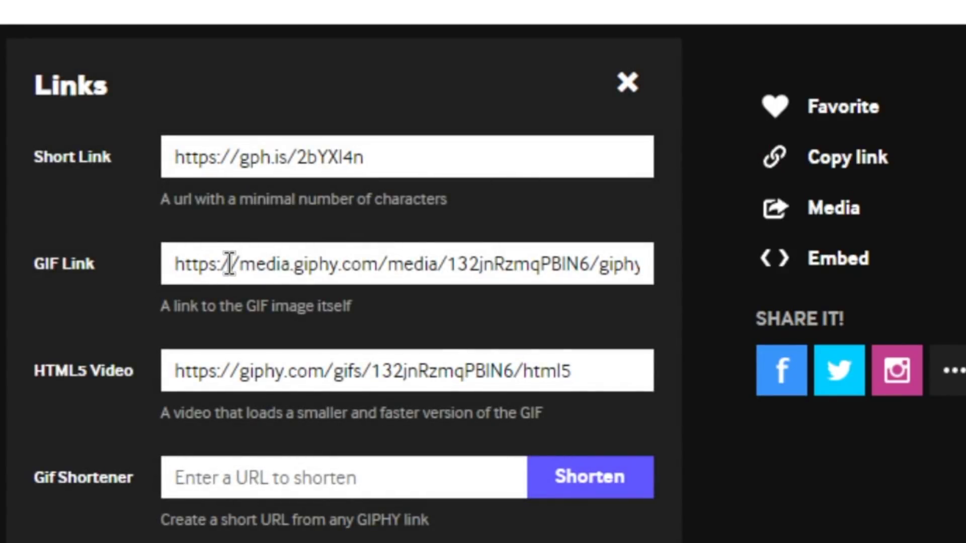
left_click(229, 264)
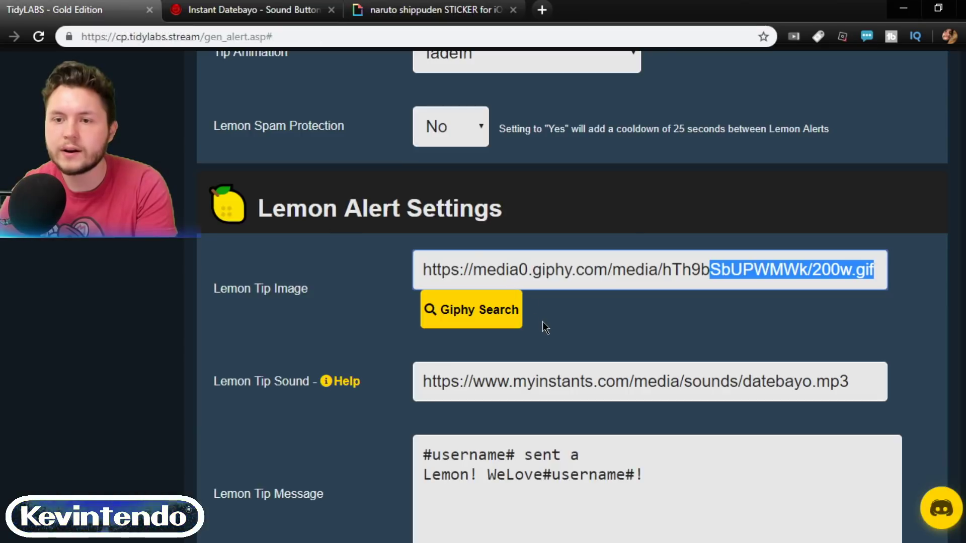
triple_click(471, 255)
key("ctrl+v")
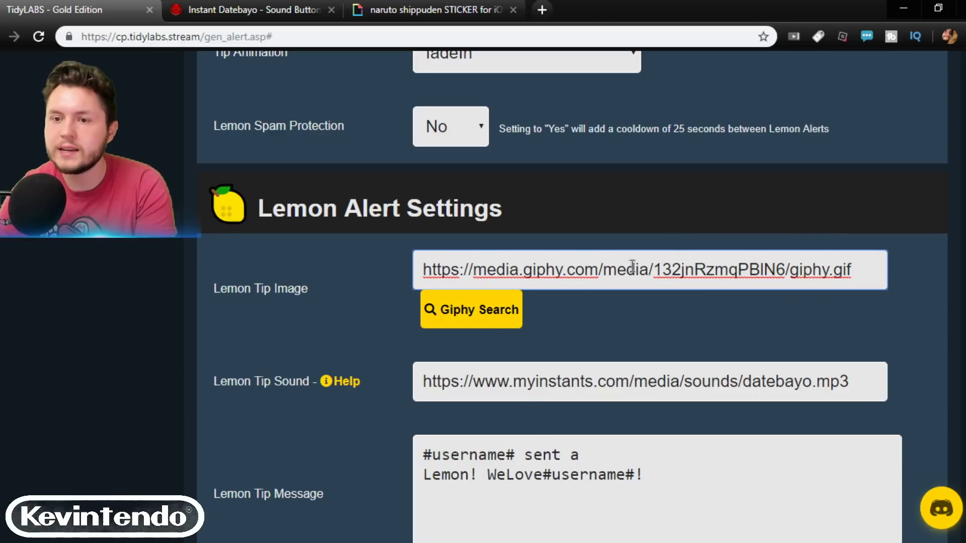
left_click(456, 267)
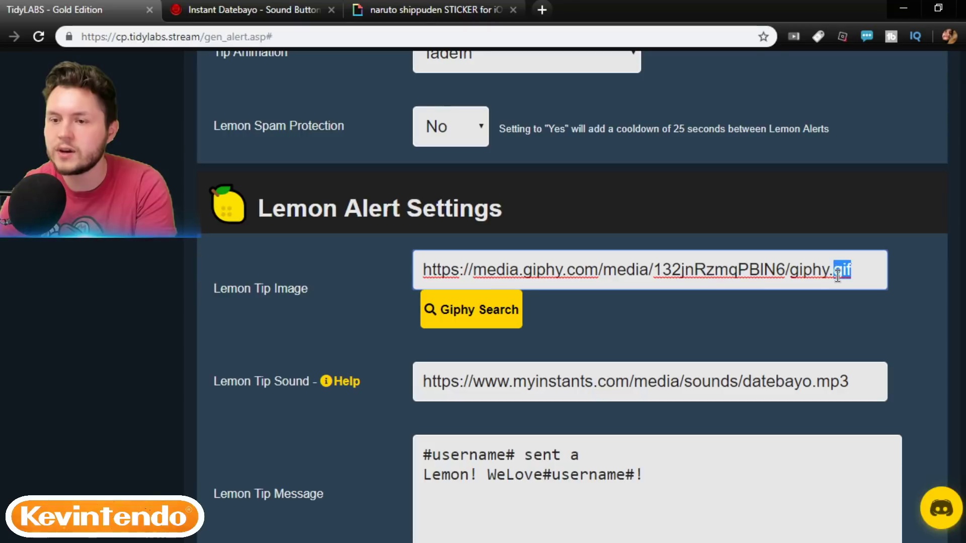
left_click(334, 322)
Save the alert changes with the new Naruto lemon tip image
scroll(334, 322, "down", 10)
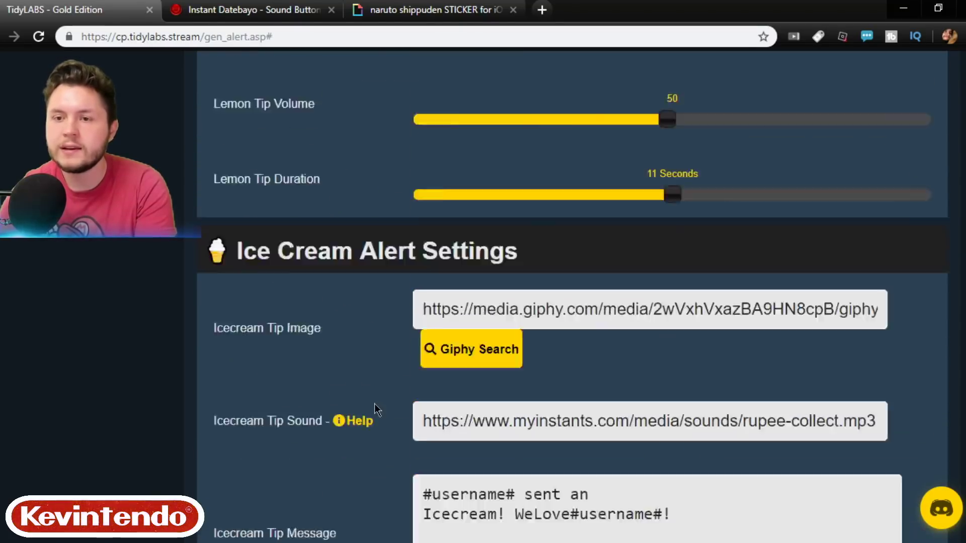
scroll(374, 408, "up", 20)
left_click(597, 465)
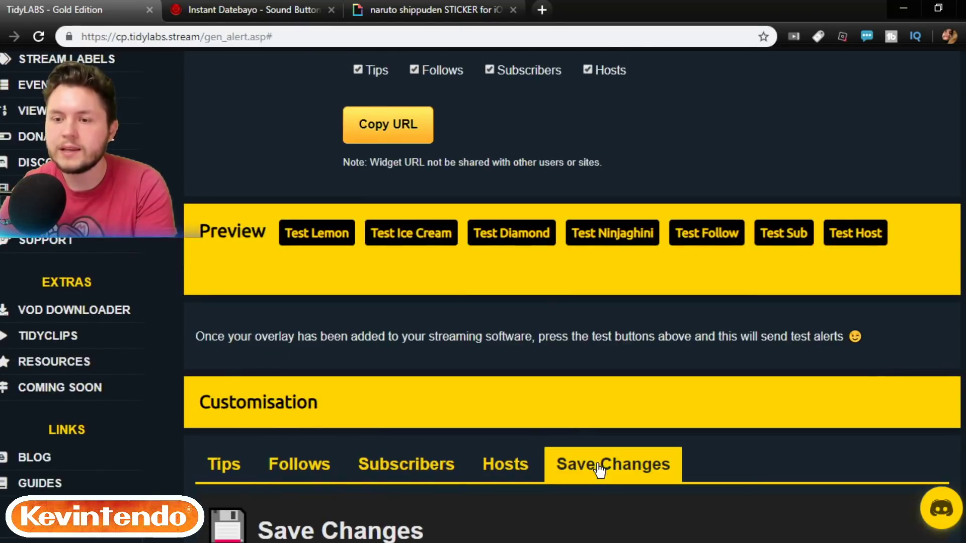
scroll(539, 294, "down", 7)
left_click(279, 472)
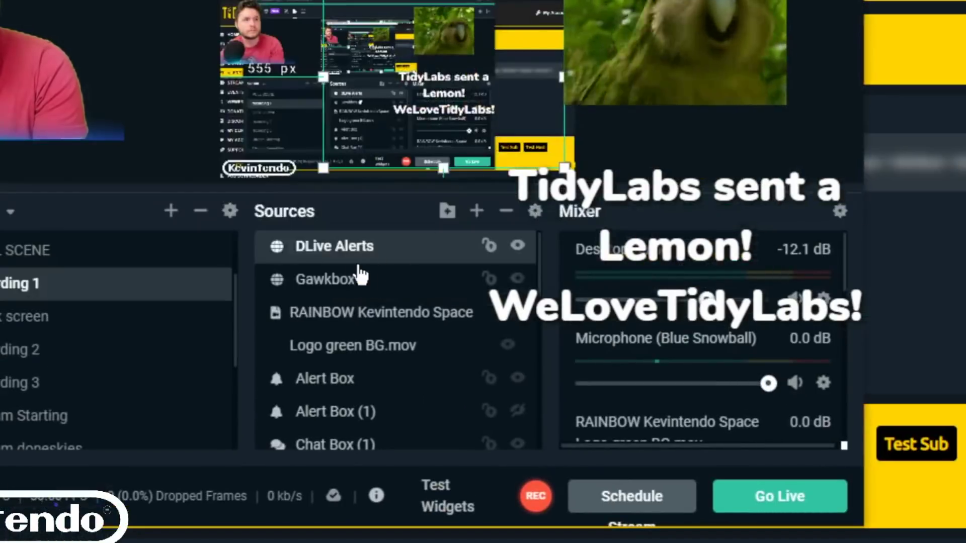
Open the DLive Alerts source's properties in Streamlabs OBS, refresh the cache of the current page and accept the settings
right_click(357, 243)
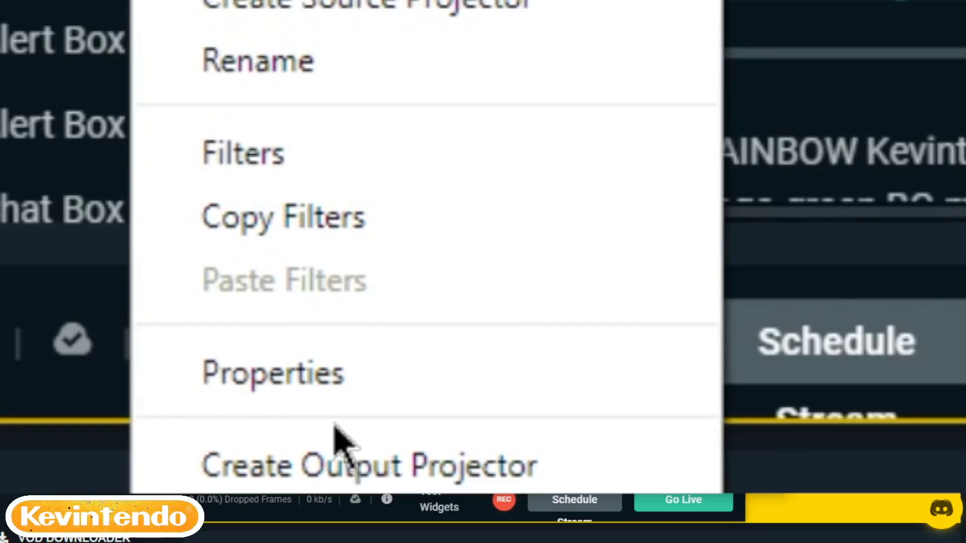
left_click(329, 372)
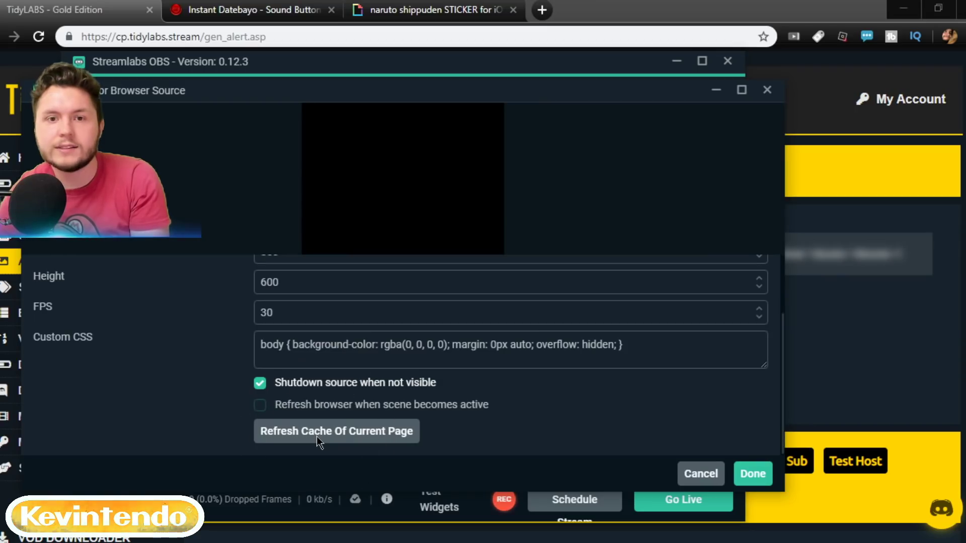
left_click(217, 468)
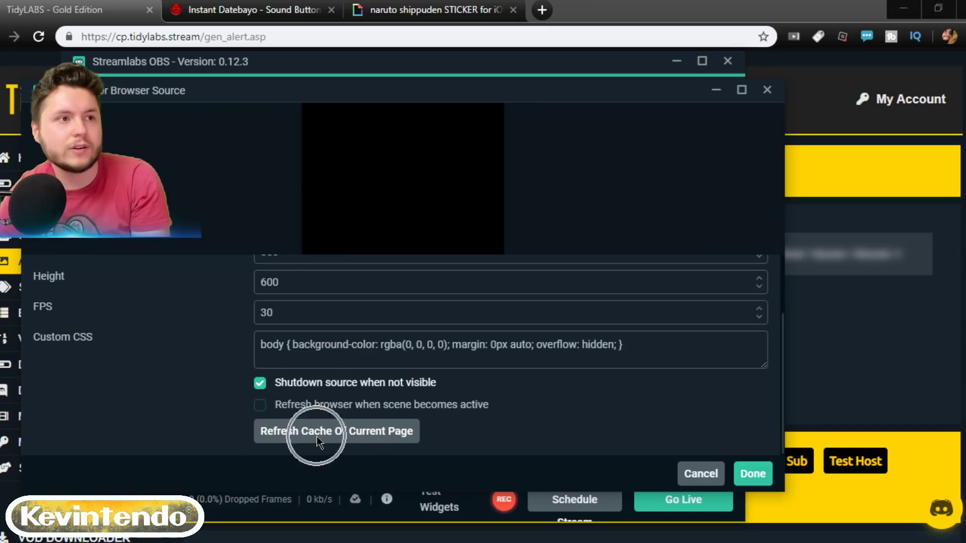
left_click(753, 474)
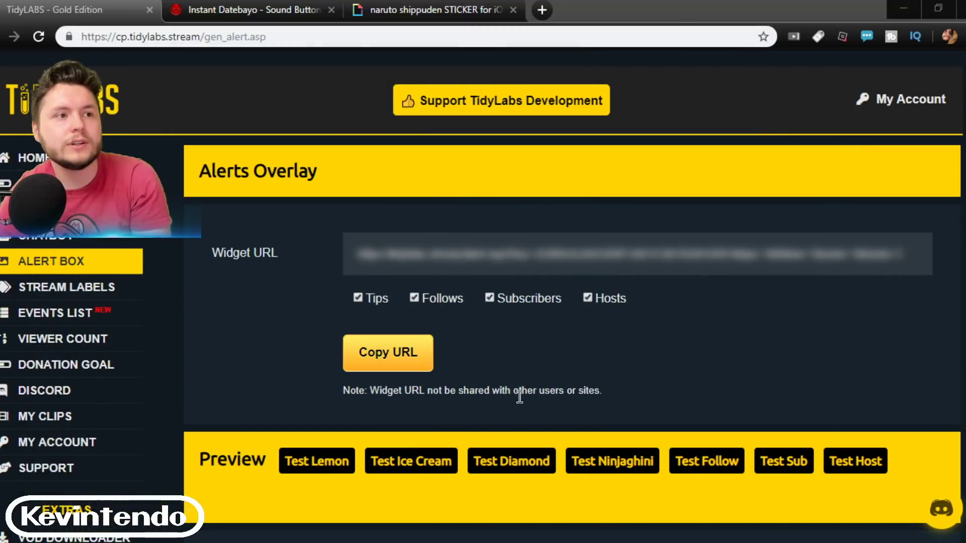
Send another test lemon alert to check the Naruto image and go back to the Tip Alert Settings
left_click(329, 466)
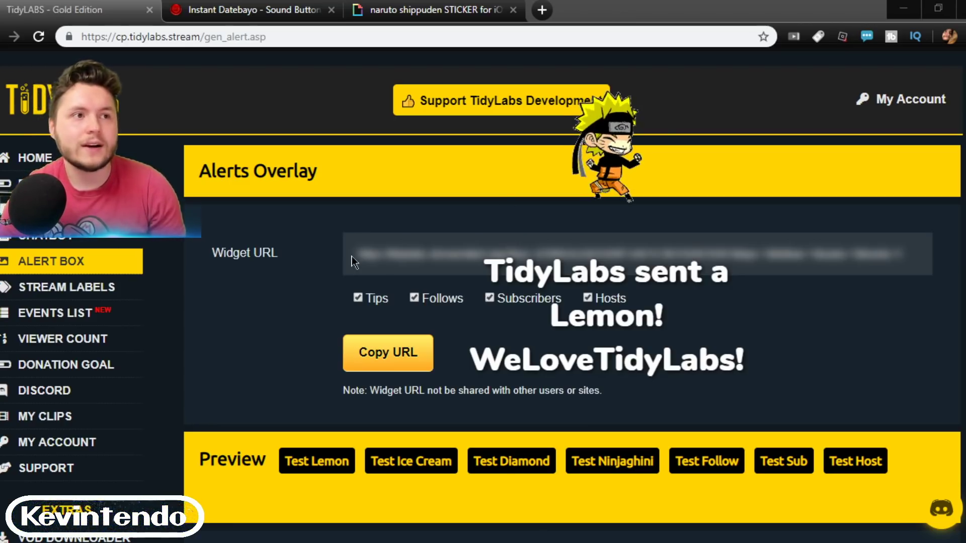
scroll(285, 274, "down", 12)
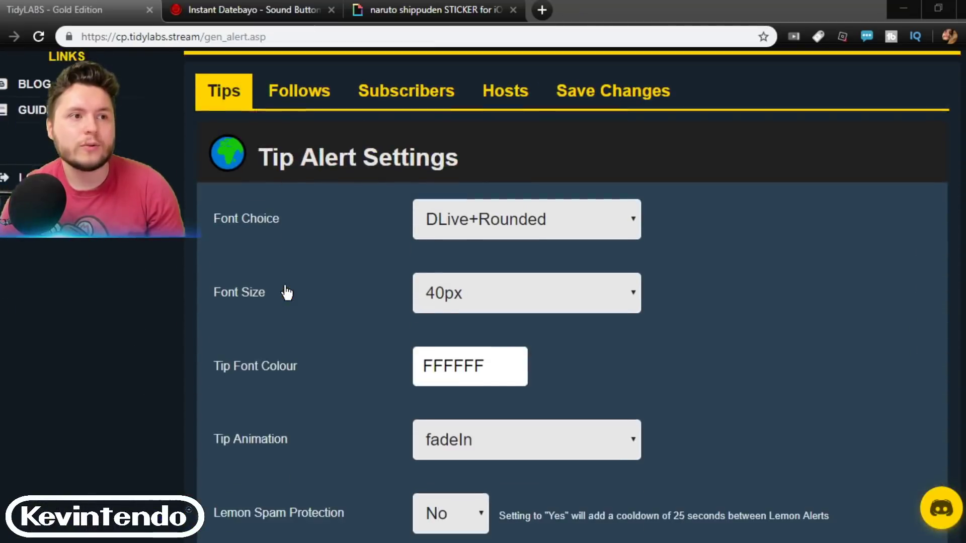
Review the ice cream and diamond tip alert settings, and view the follow and subscriber alert settings
scroll(287, 292, "down", 9)
scroll(323, 172, "down", 4)
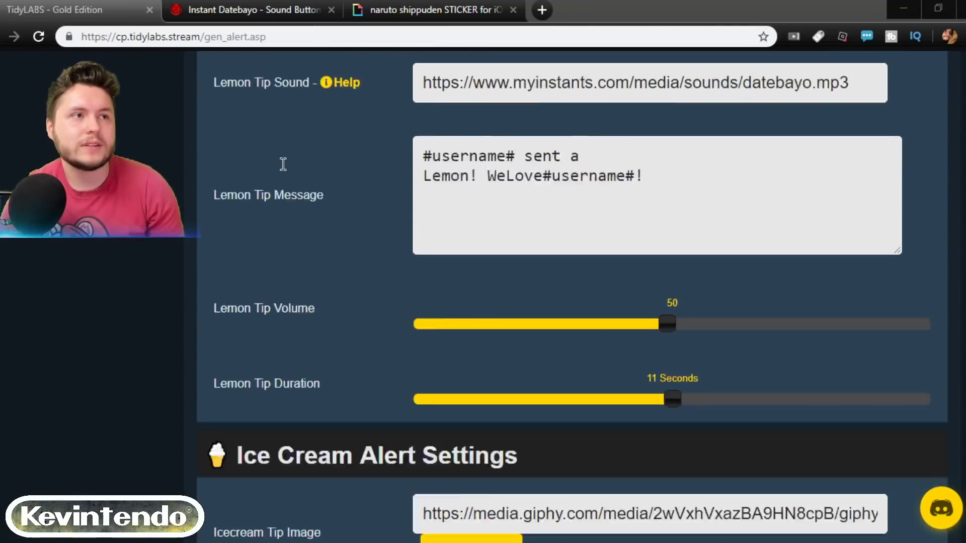
scroll(283, 164, "down", 20)
scroll(323, 269, "up", 12)
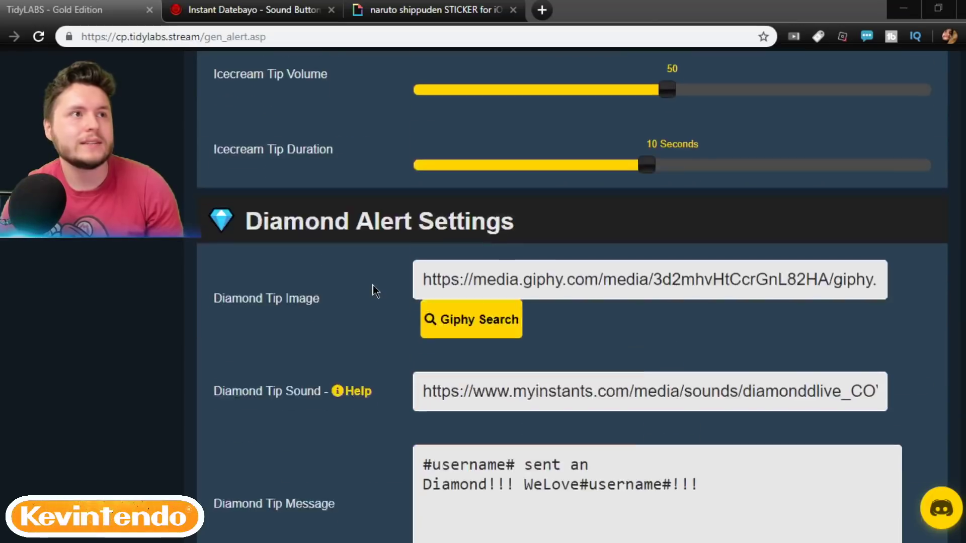
scroll(373, 285, "up", 20)
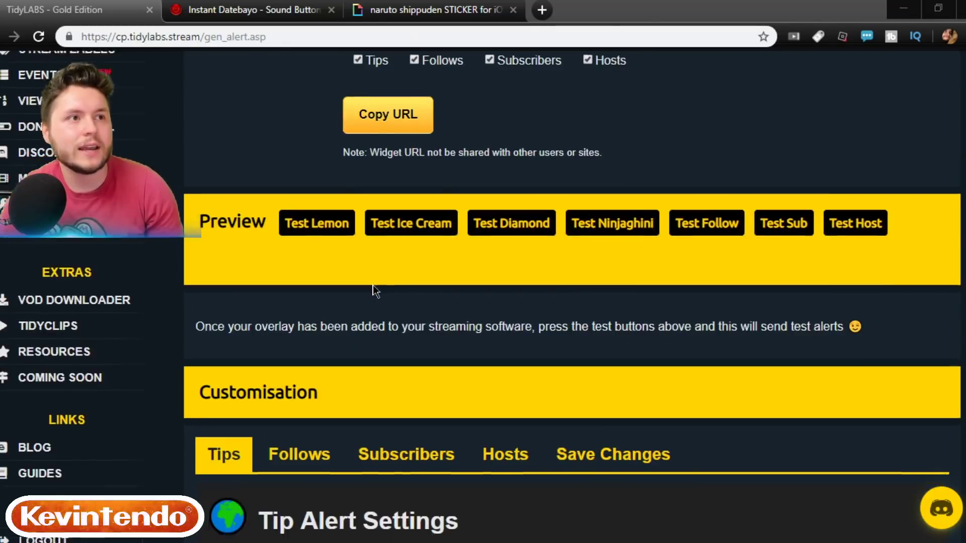
scroll(373, 285, "down", 4)
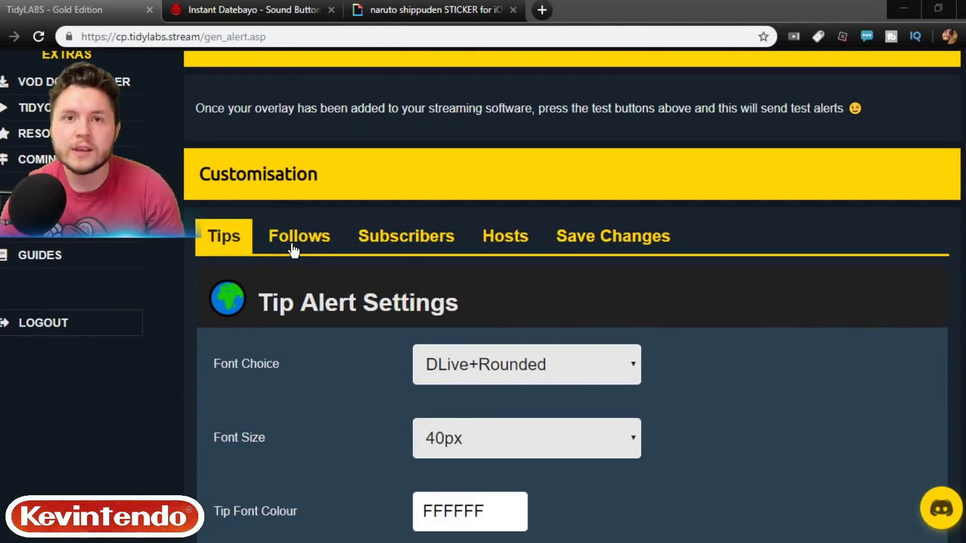
left_click(293, 249)
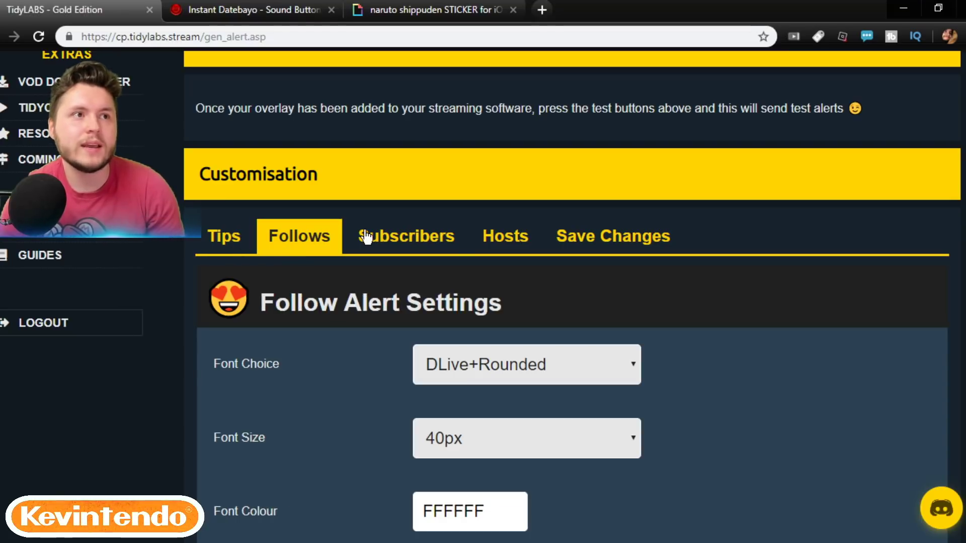
left_click(368, 235)
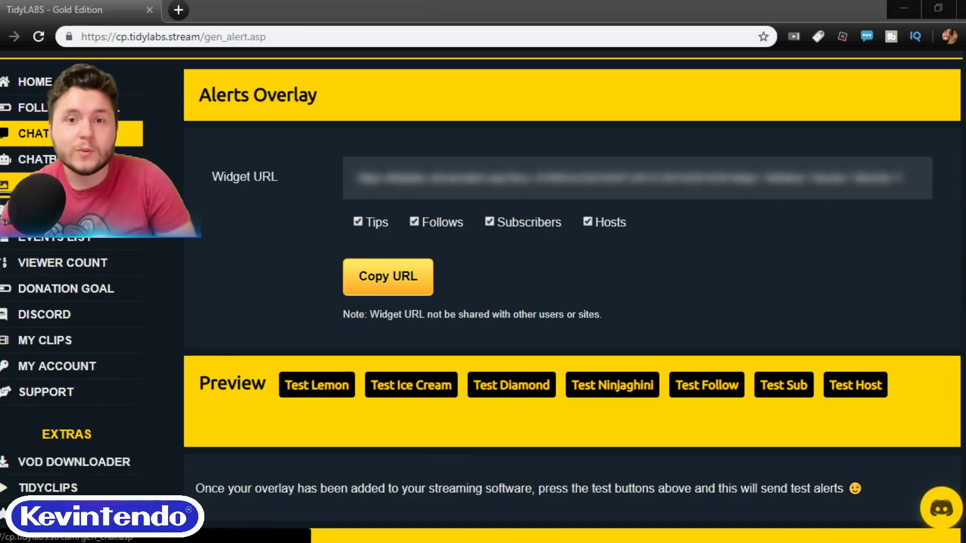
Copy the Chat Overlay's widget URL and look over the overlay's customisation options
key("F5")
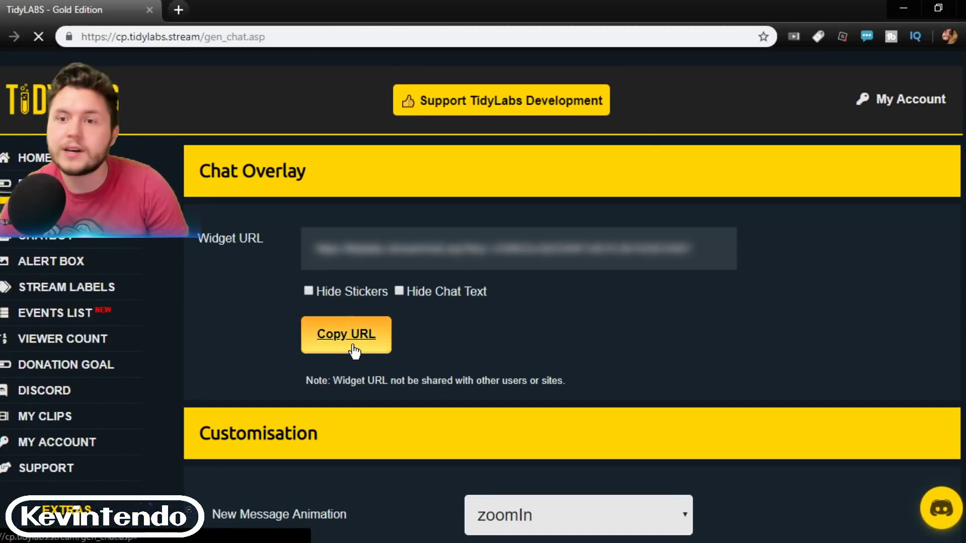
left_click(354, 347)
left_click(614, 123)
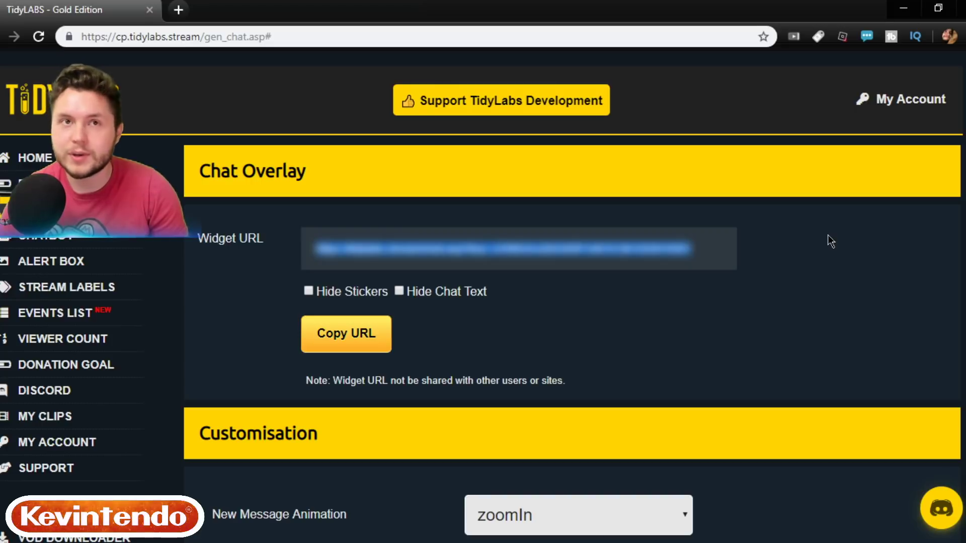
scroll(830, 242, "down", 10)
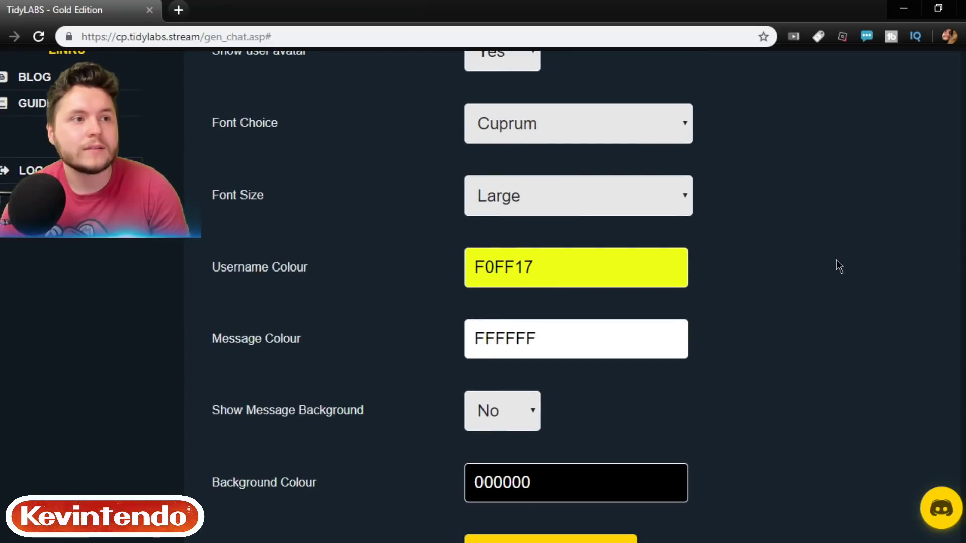
scroll(839, 266, "up", 10)
Open the DLive channel page dlive.tv/kevintendo in a new browser tab
left_click(187, 7)
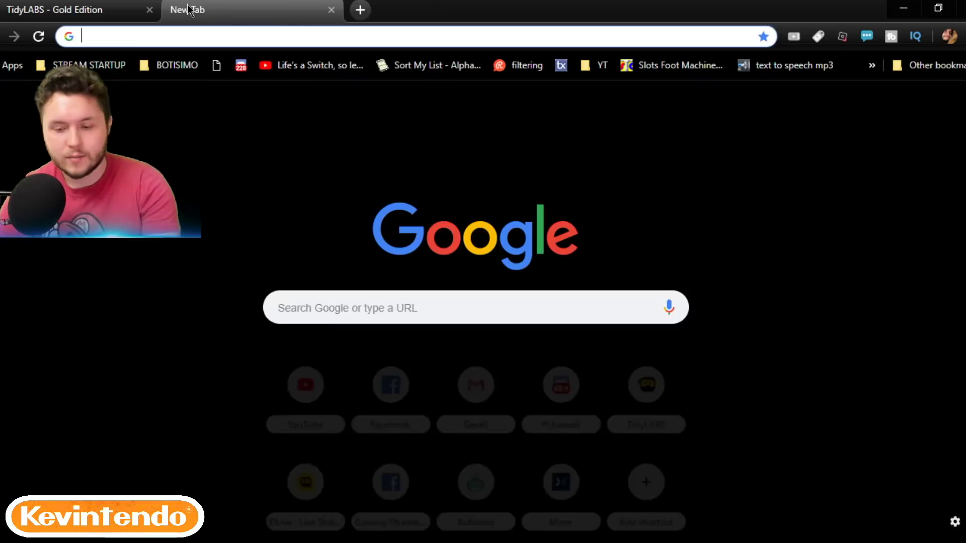
type("dlive")
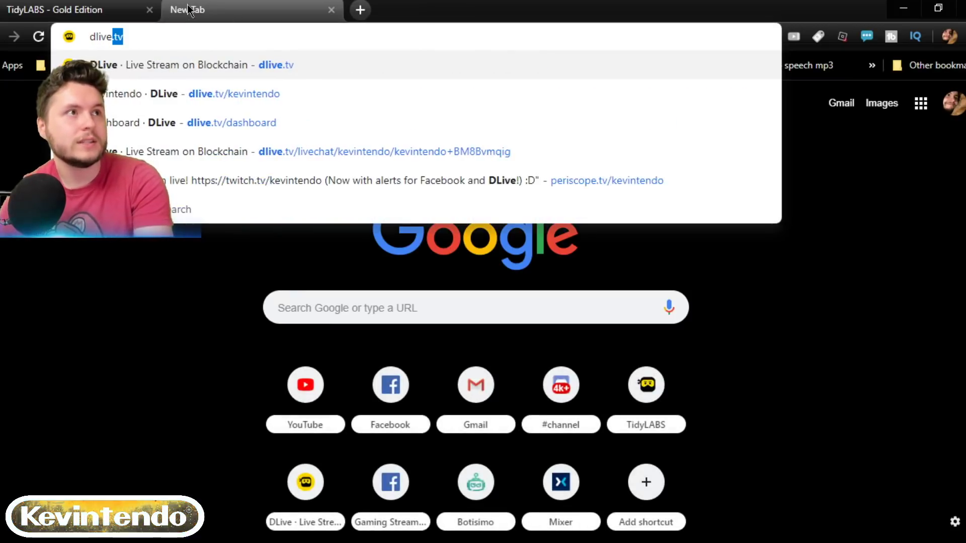
type(".tv/kevintendo")
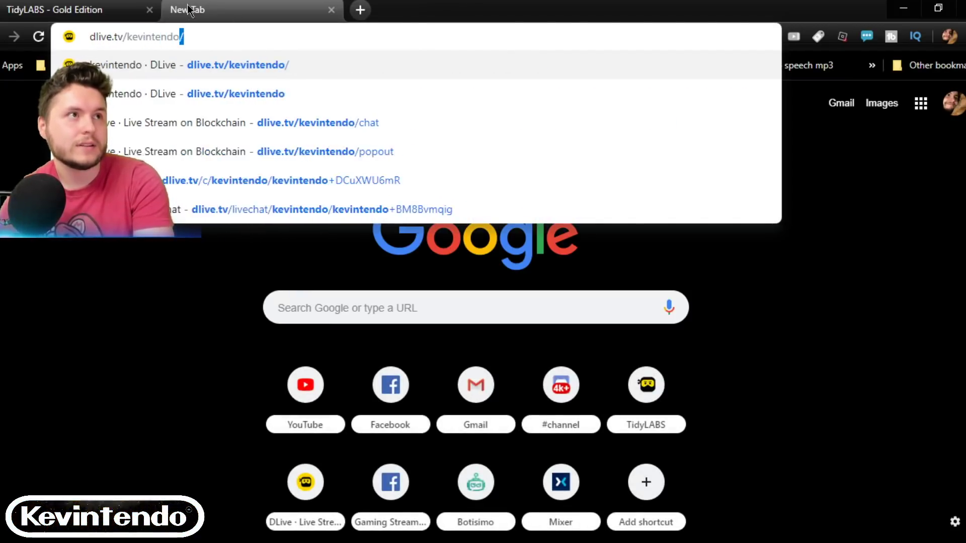
key("Return")
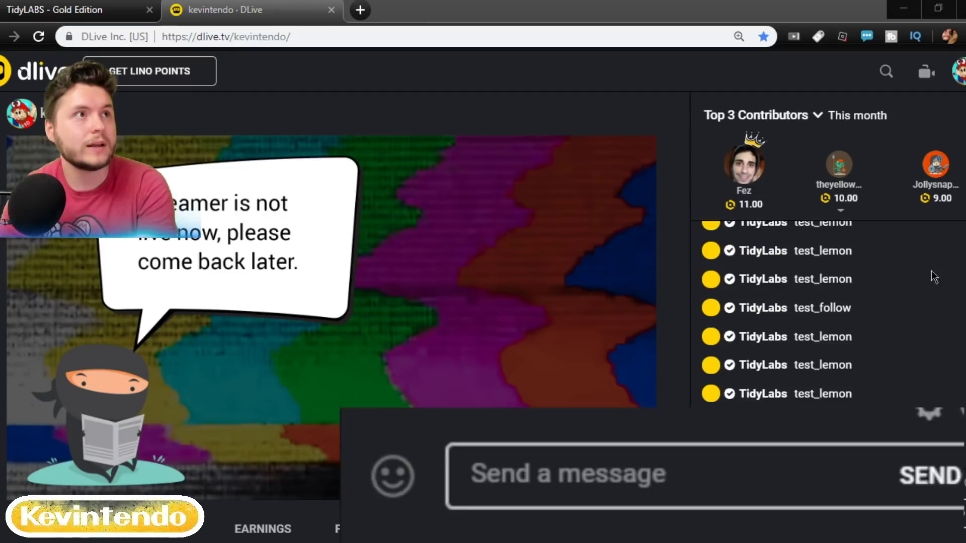
Send the message "hi" in the channel's chat to test the chat overlay, and try to send it again
left_click(825, 509)
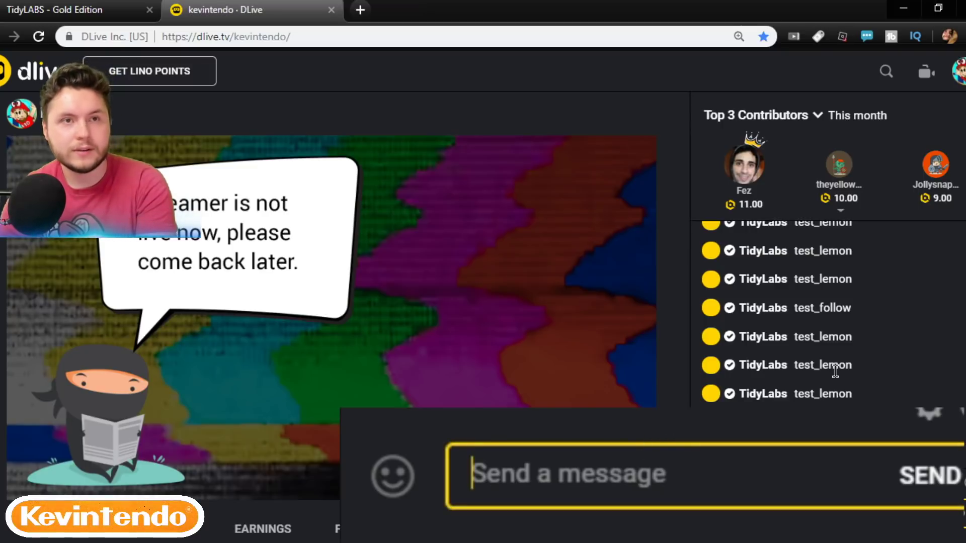
type("hi")
key("Return")
type("hi")
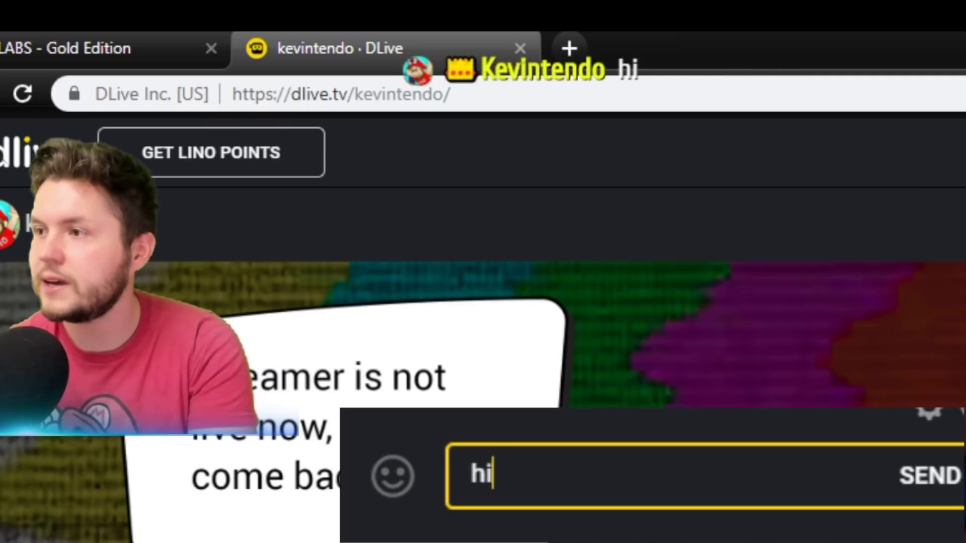
key("Return")
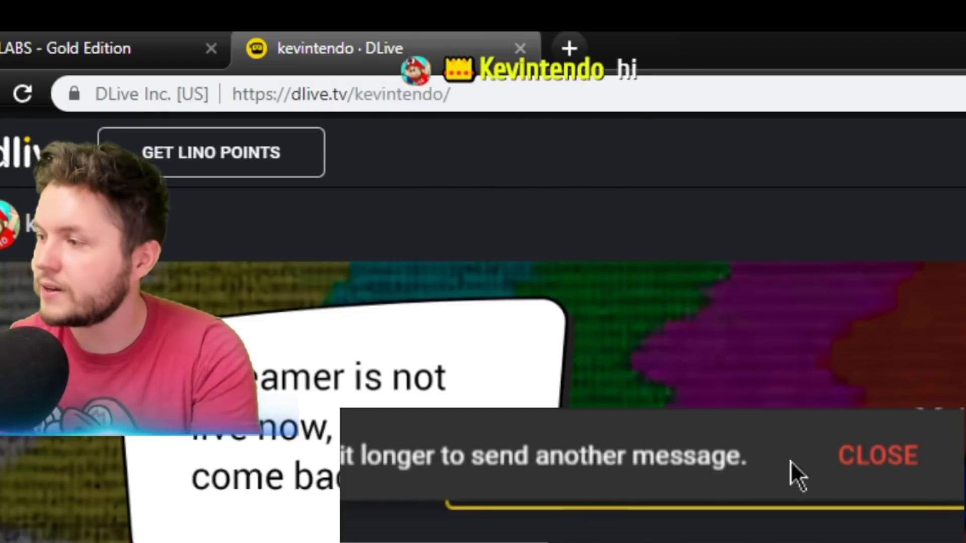
left_click(863, 466)
left_click(629, 455)
key("Return")
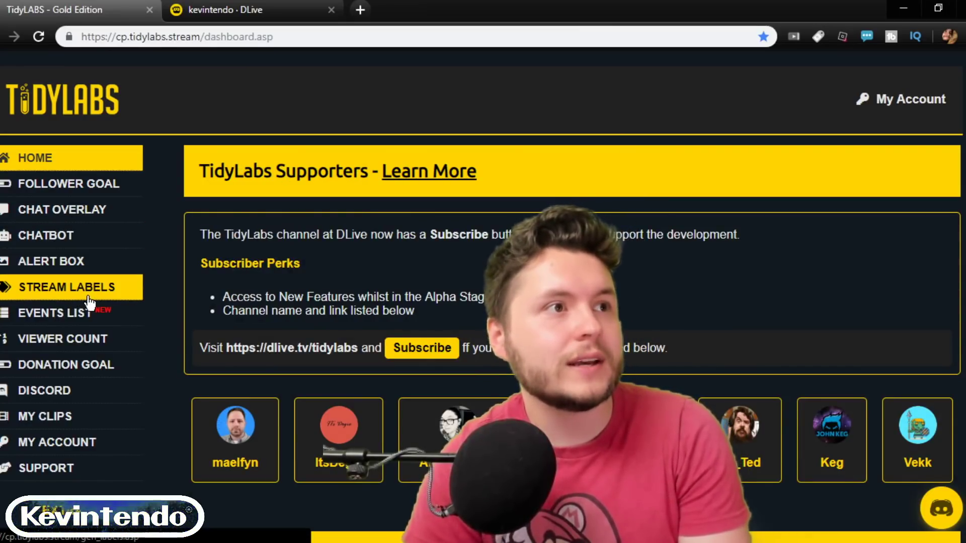
Go from the TidyLabs dashboard to the Chatbot page and find the list of existing chat commands
scroll(59, 312, "down", 1)
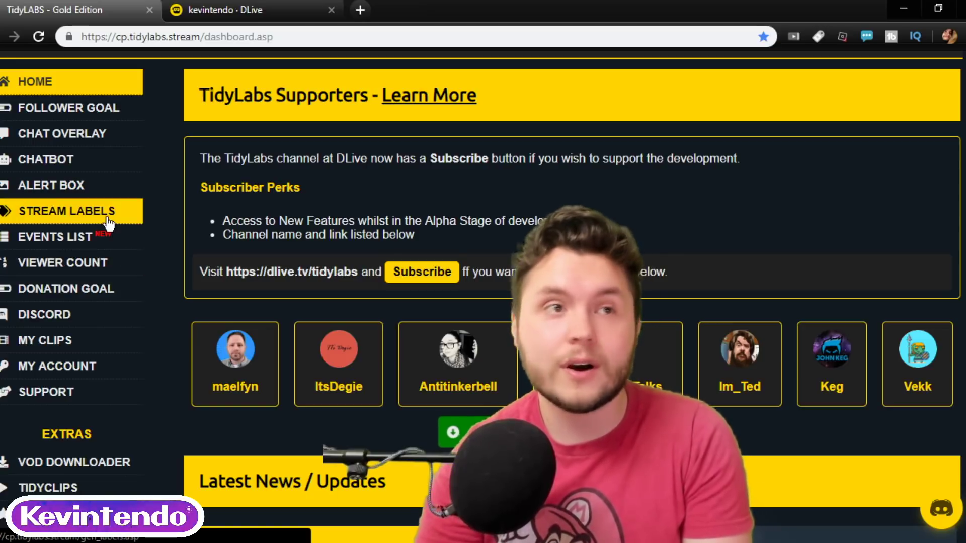
scroll(106, 287, "down", 3)
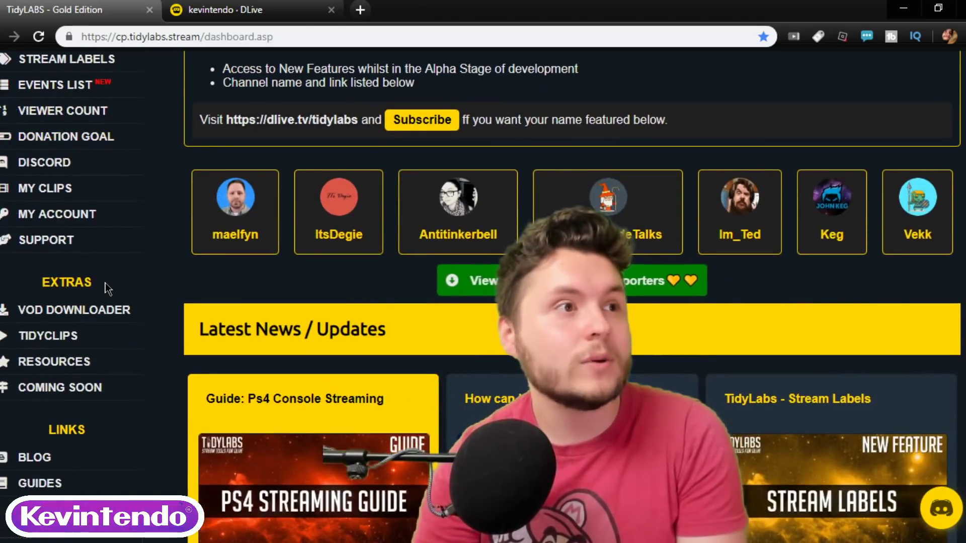
scroll(100, 291, "up", 3)
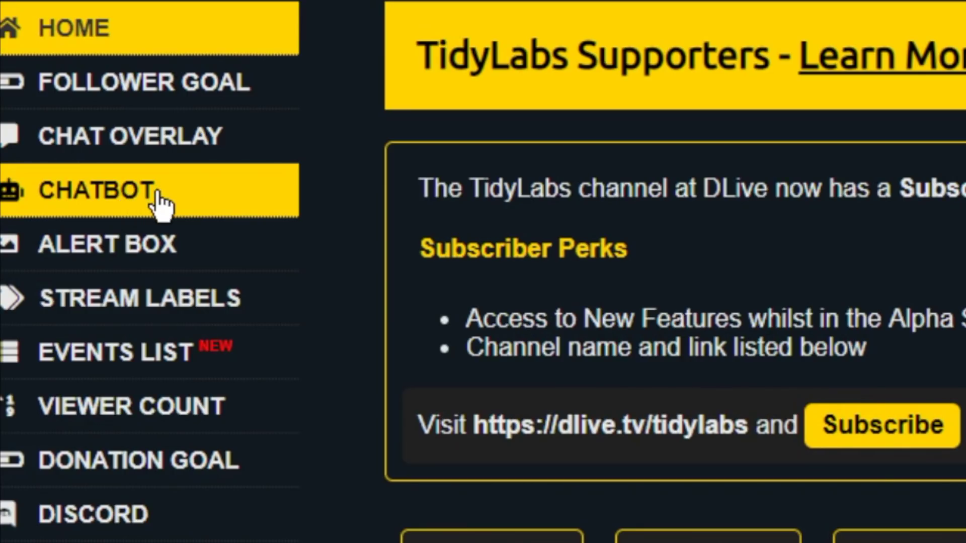
left_click(160, 200)
scroll(245, 201, "down", 5)
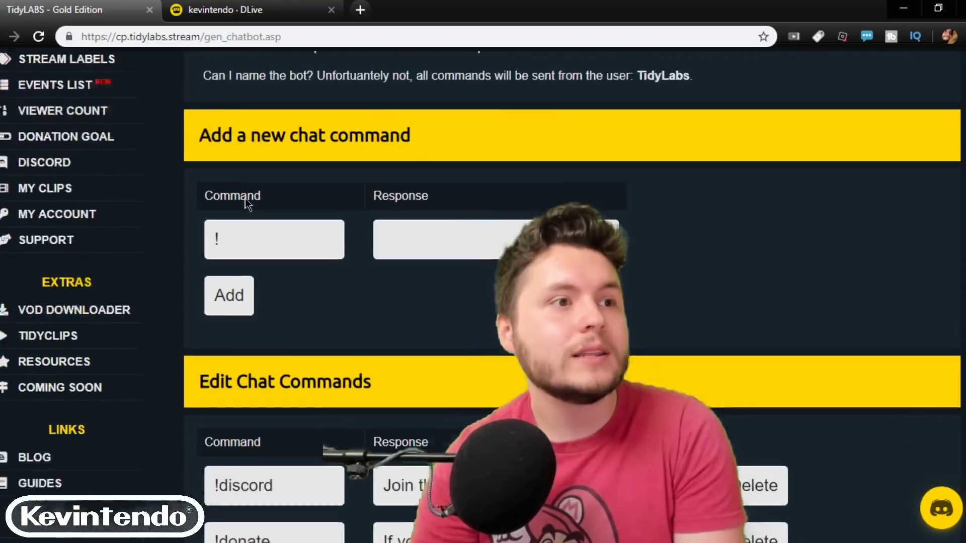
scroll(246, 201, "down", 2)
scroll(320, 207, "down", 3)
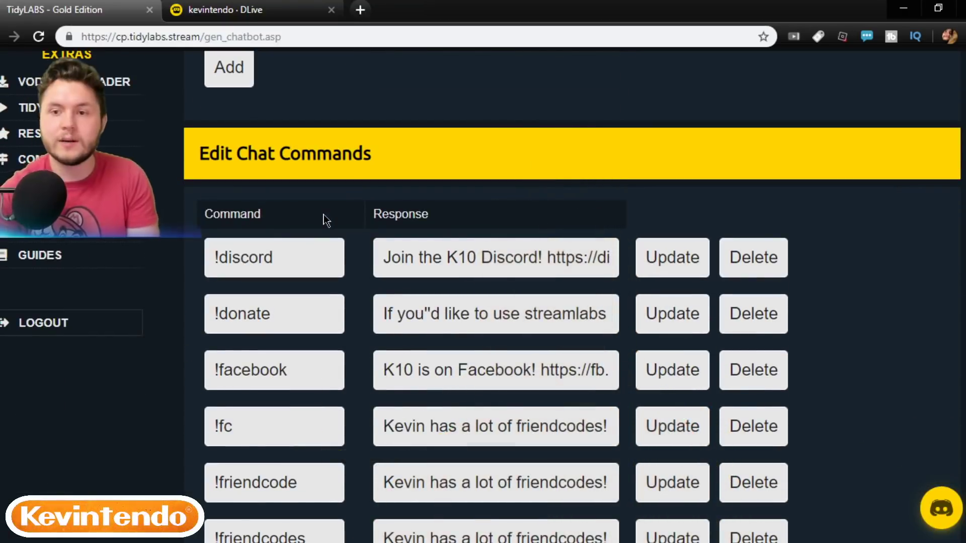
scroll(324, 214, "down", 2)
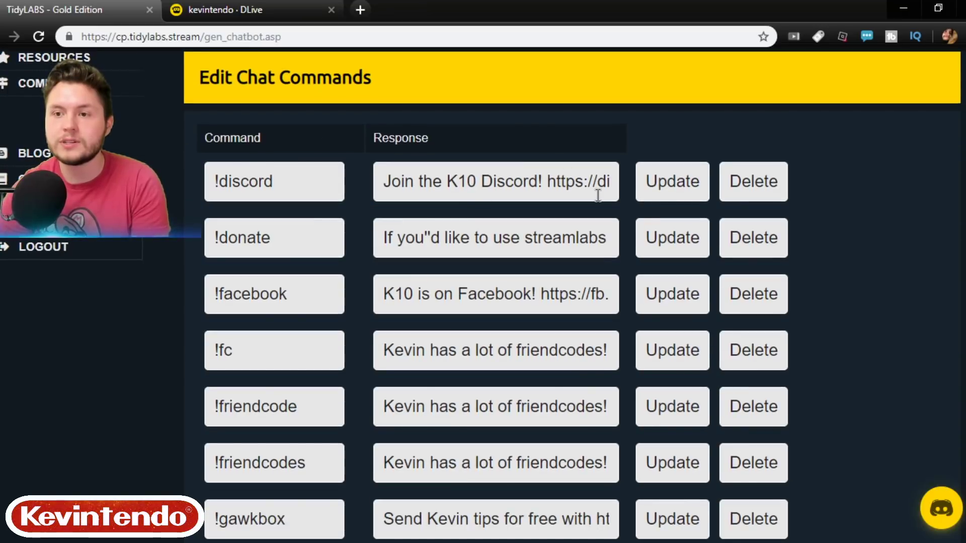
key("shift+Right")
key("shift+Right")
key("shift+Right")
key("shift+Right")
key("shift+Right")
key("shift+Right")
key("shift+Right")
key("shift+Right")
key("shift+Right")
key("shift+Right")
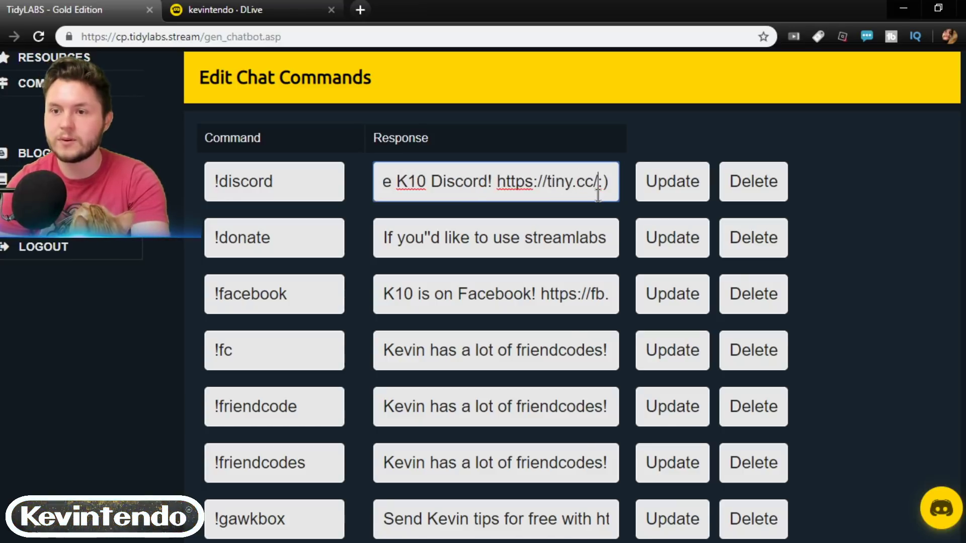
scroll(598, 195, "up", 3)
type("kevdiscord")
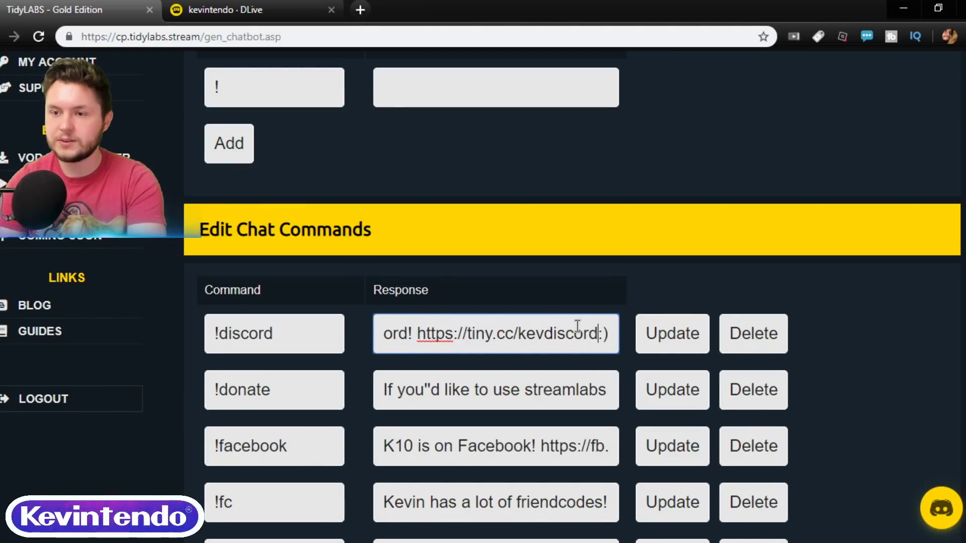
key("Delete")
key("Delete")
left_click(665, 333)
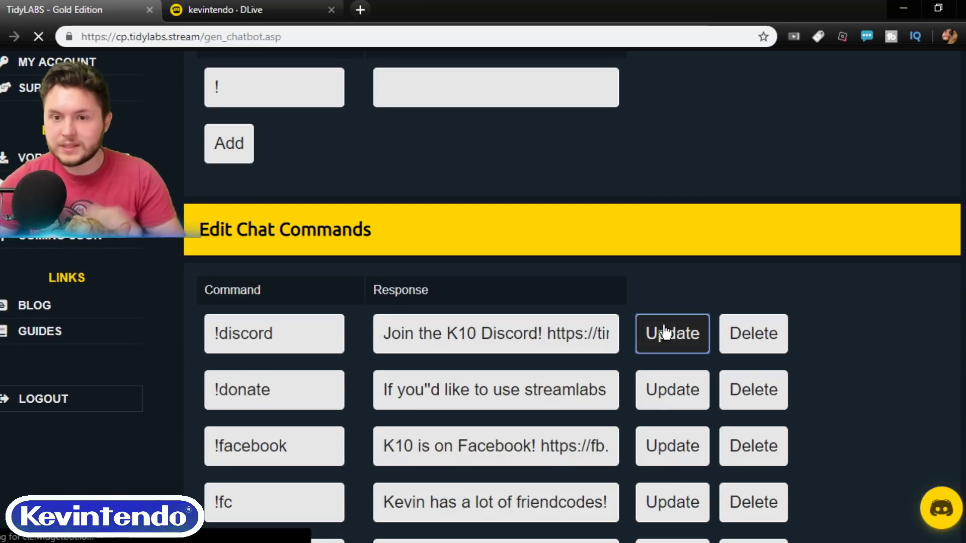
Look through the rest of the chat commands and highlight the !rules command
scroll(321, 267, "down", 10)
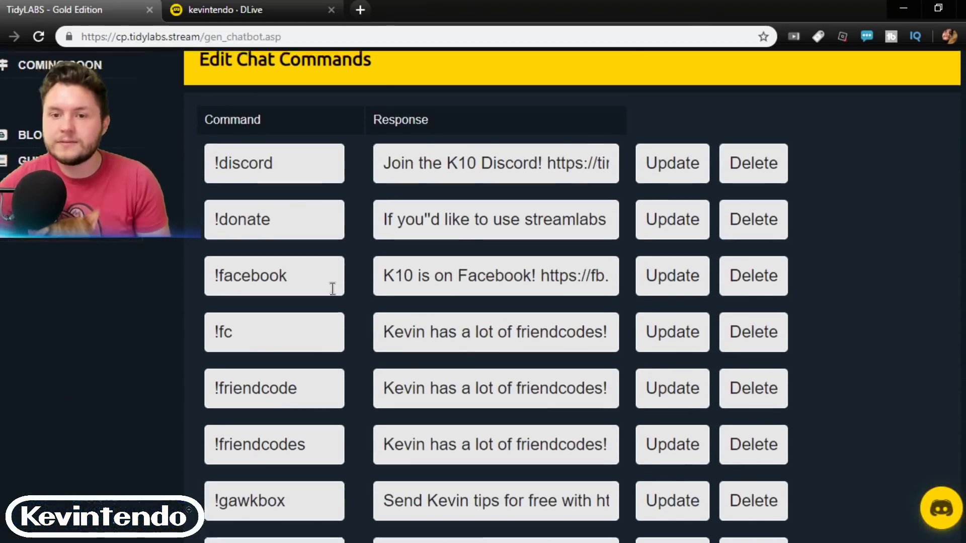
scroll(333, 289, "down", 7)
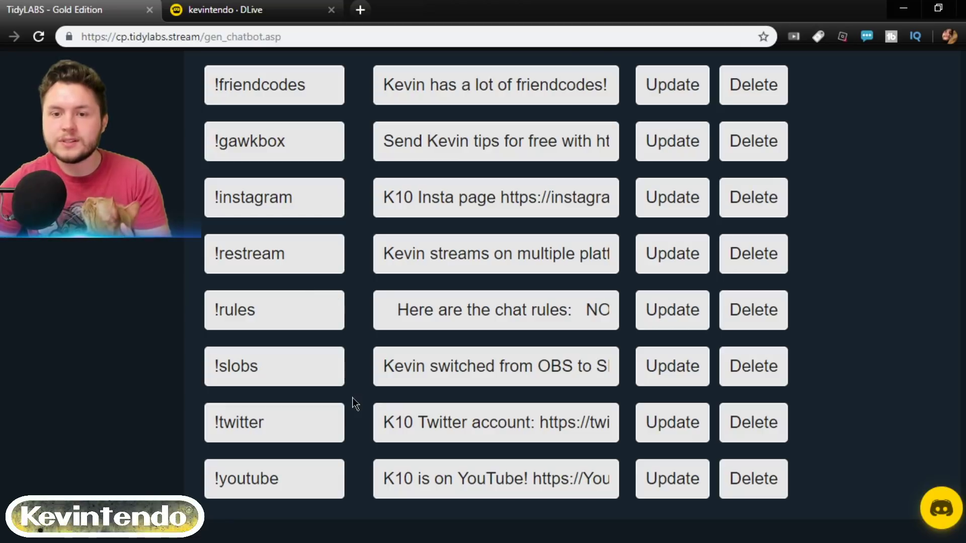
left_click_drag(266, 305, 171, 297)
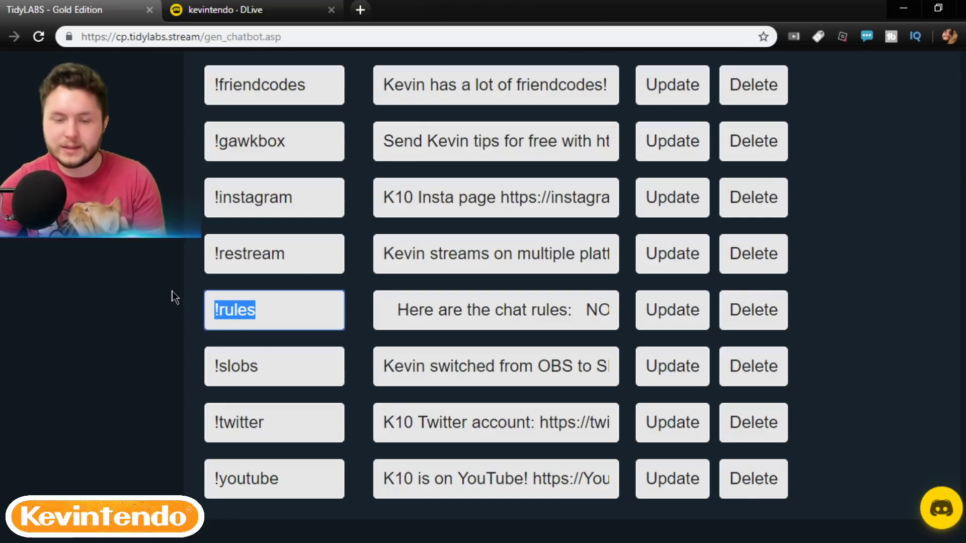
Add a chat command !hi with the response "Hello! How are you today??" and check it in the command list
scroll(284, 316, "up", 14)
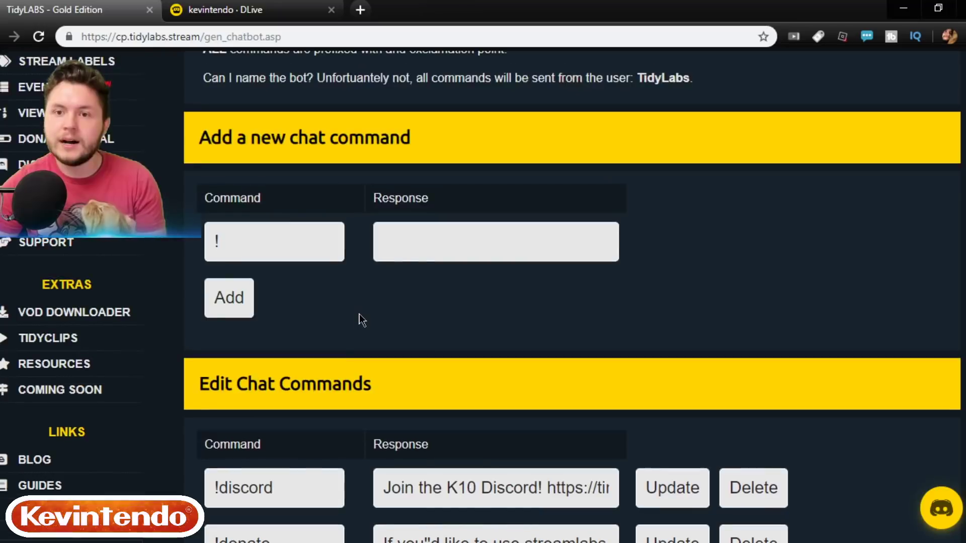
scroll(288, 294, "up", 2)
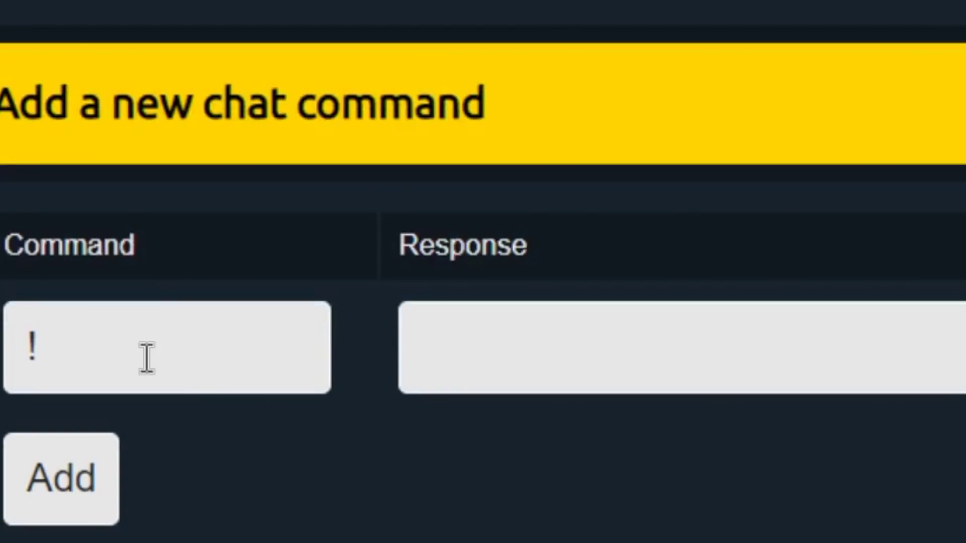
left_click(147, 358)
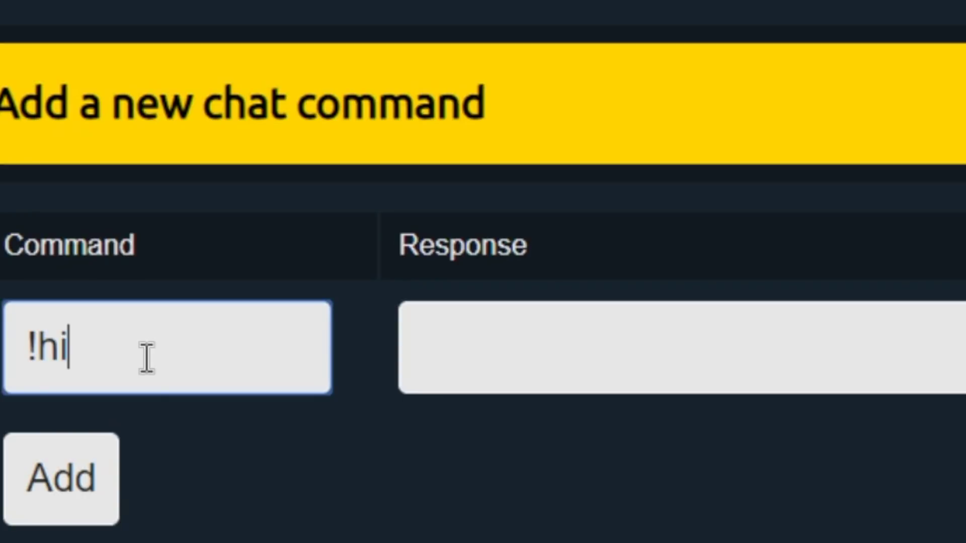
left_click(730, 321)
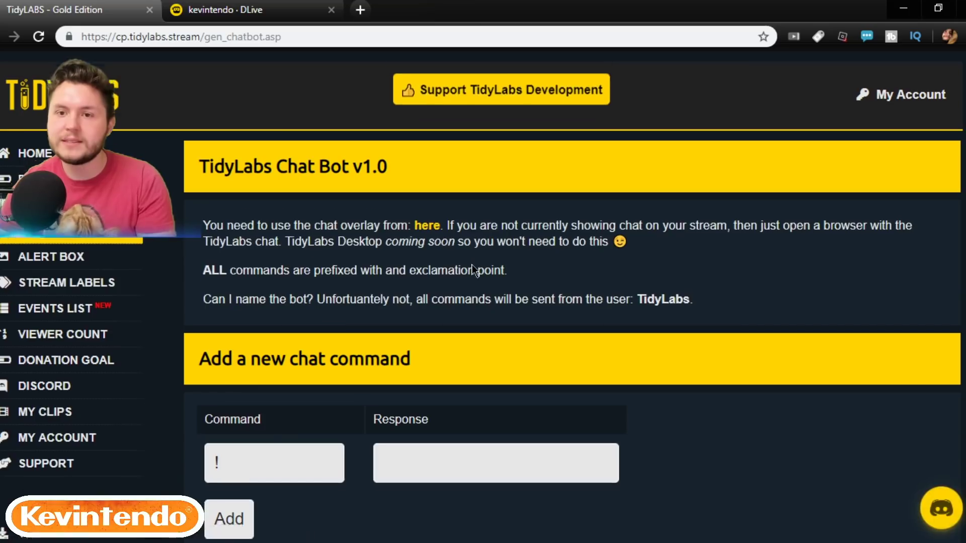
scroll(470, 269, "down", 18)
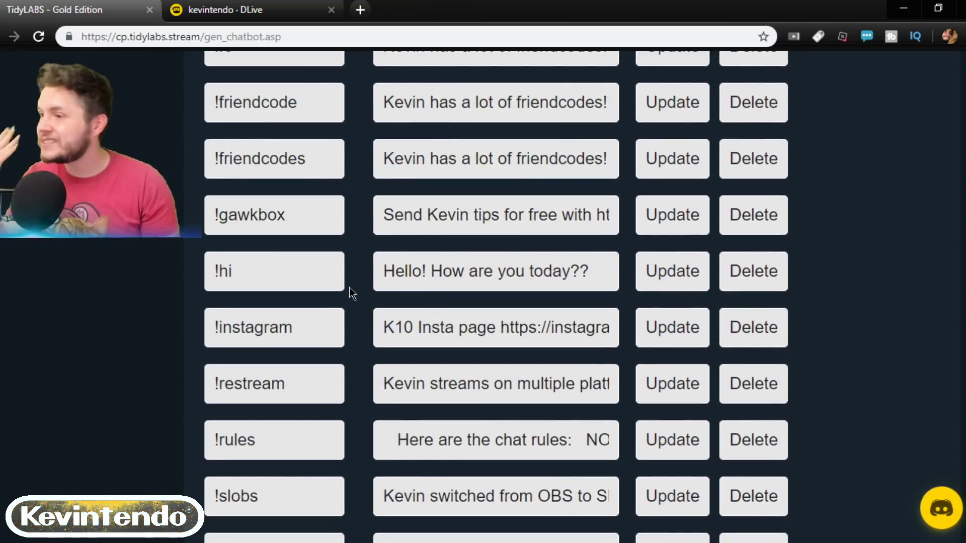
scroll(349, 288, "up", 9)
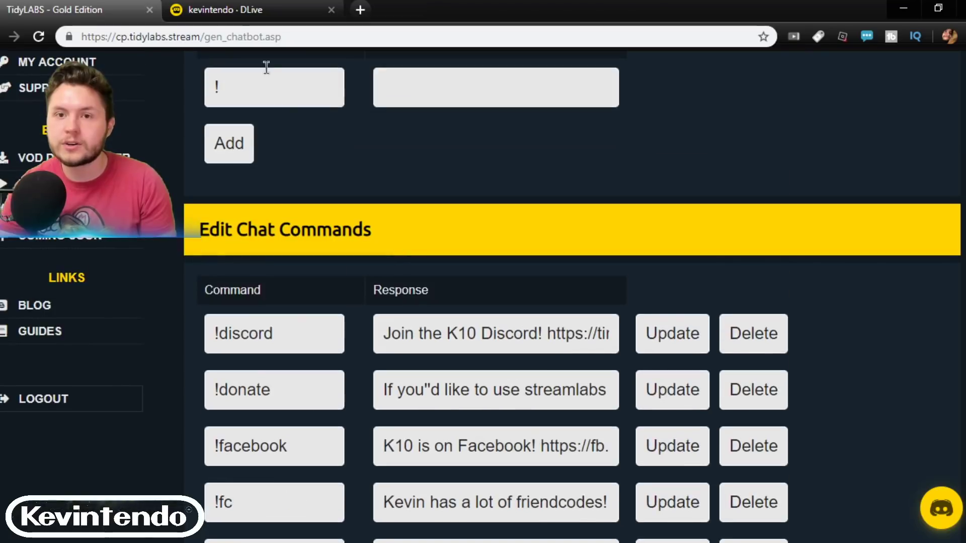
Add a chat command !commands with the response "There are tons of awesome commands to use, such as !discord, !rules, and !friendcode"
type("e are")
type("tons of awes")
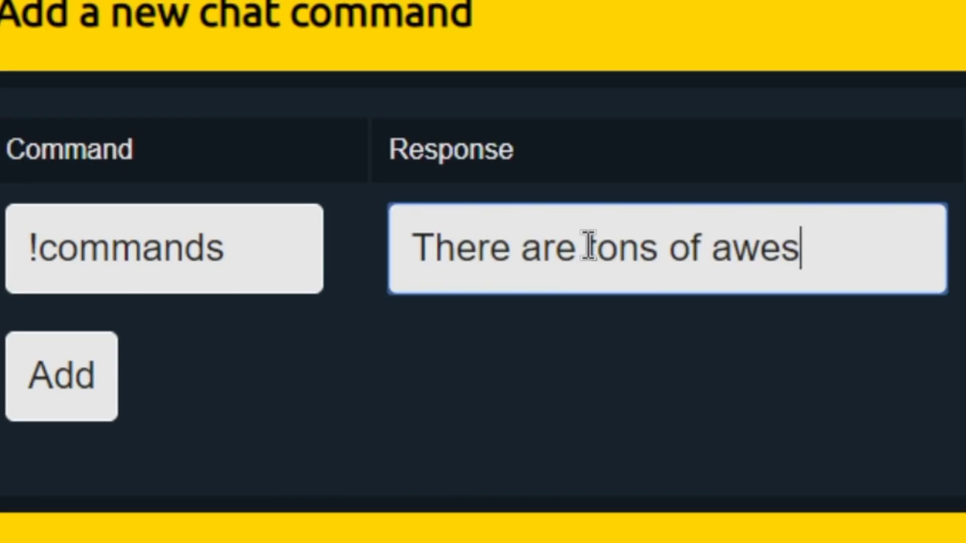
type("ome commands to use")
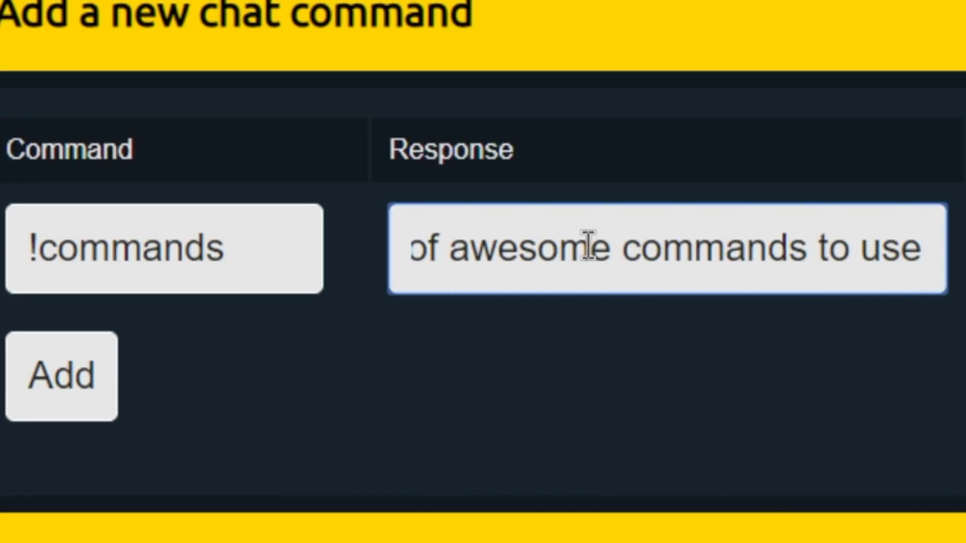
type(", such as !discord")
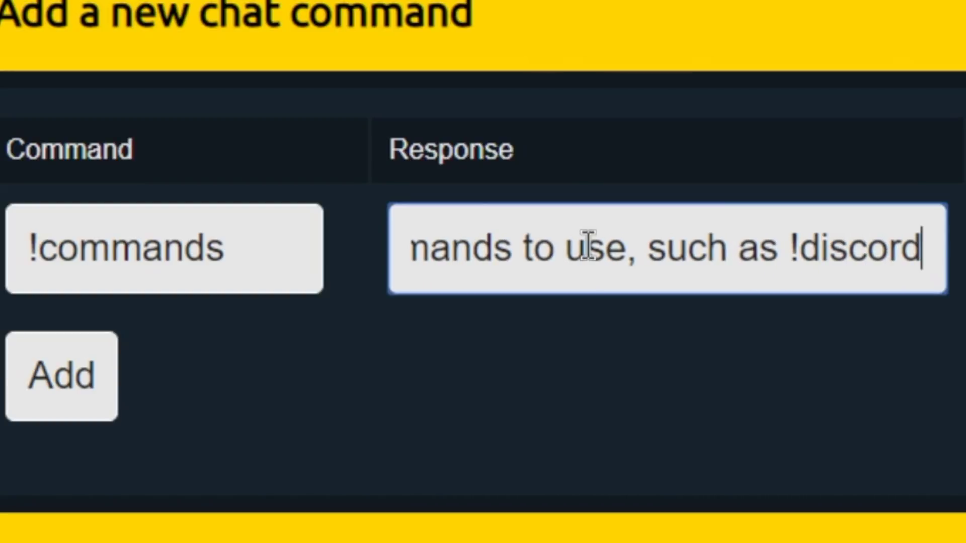
type(", !rules, and ")
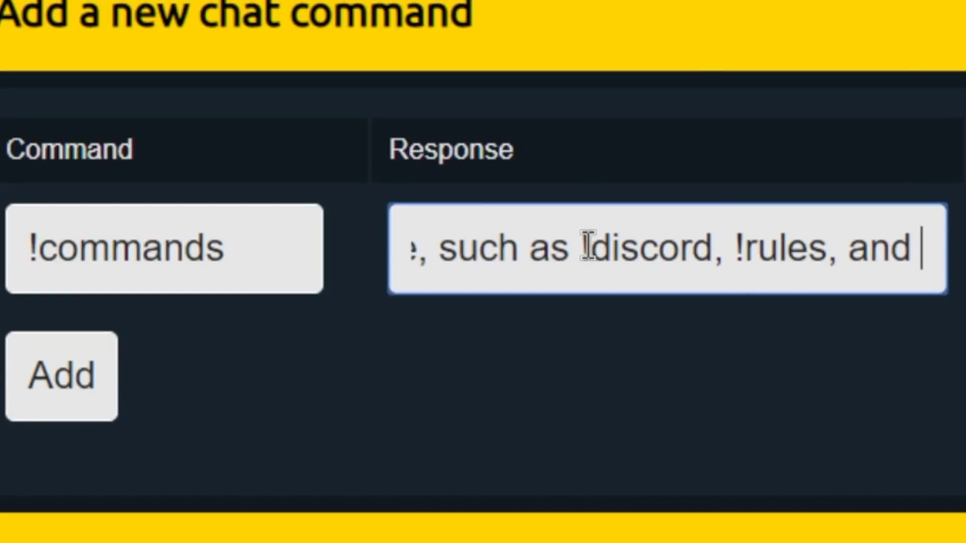
type("!")
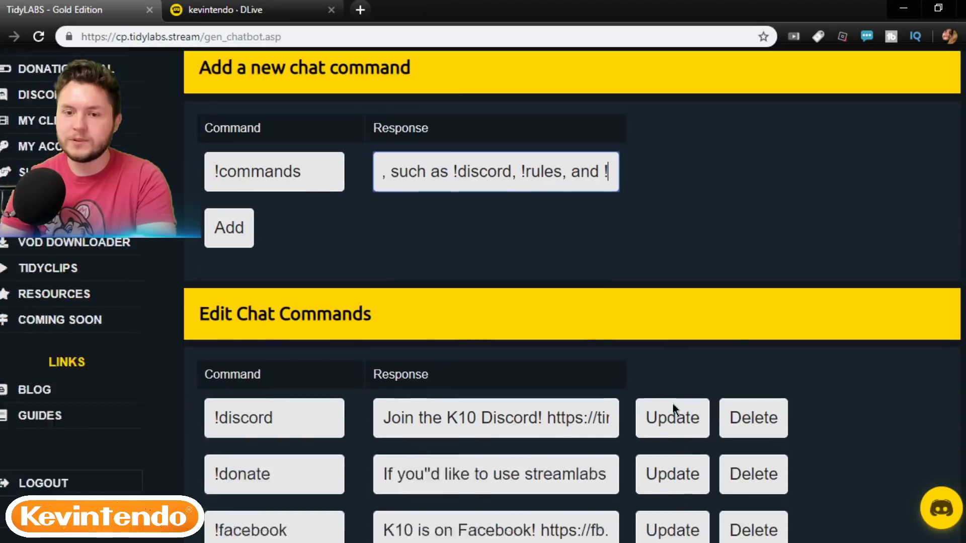
scroll(672, 404, "down", 3)
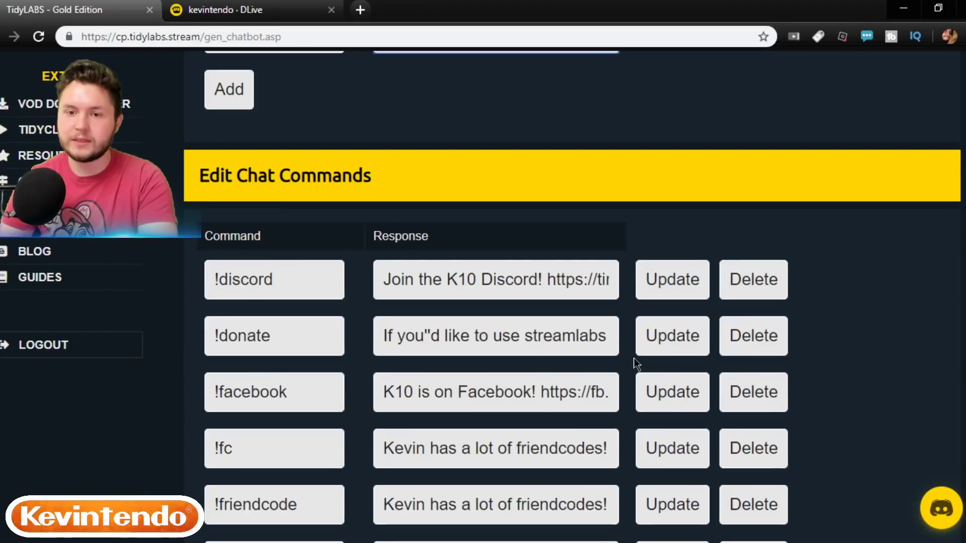
type("friendcode")
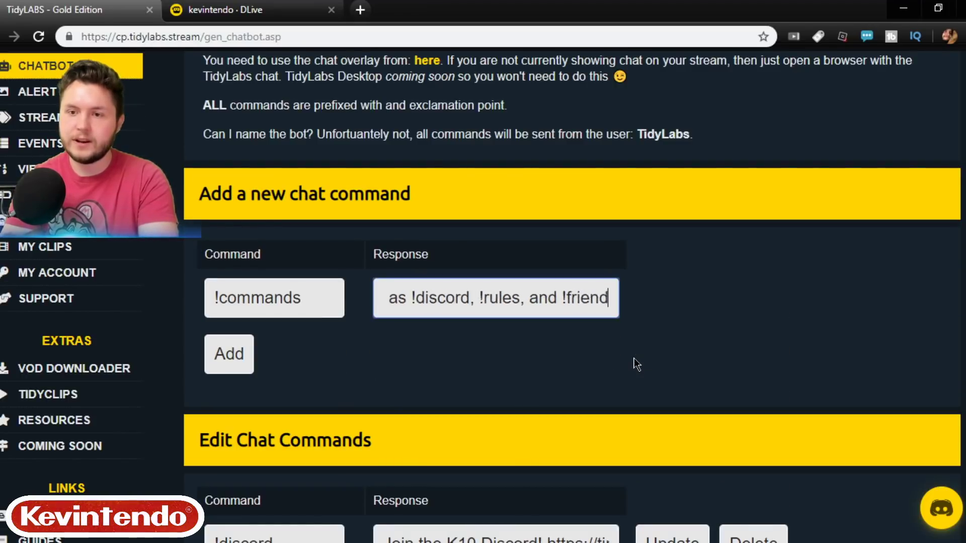
left_click(237, 354)
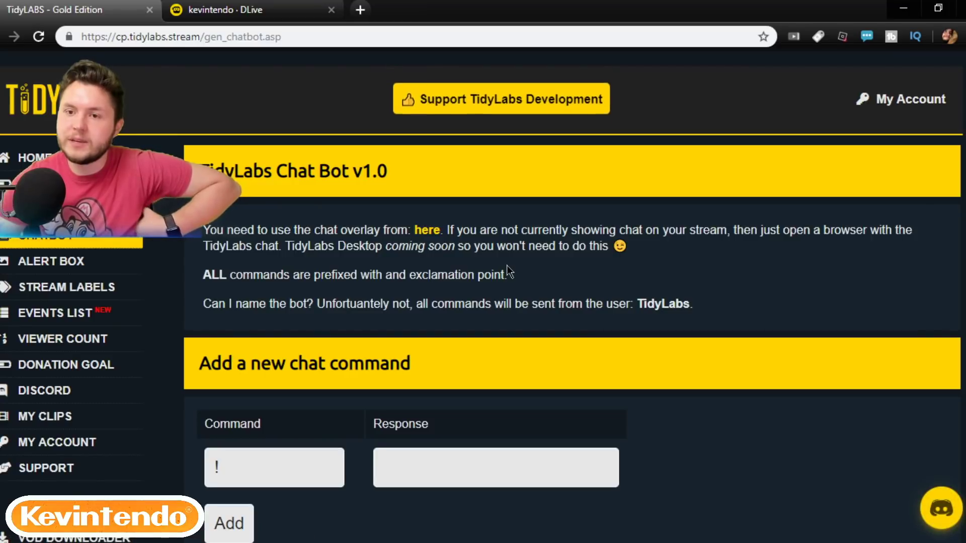
scroll(506, 265, "down", 1)
Switch to the DLive channel page and send !commands in the chat to test the bot's response
left_click(226, 9)
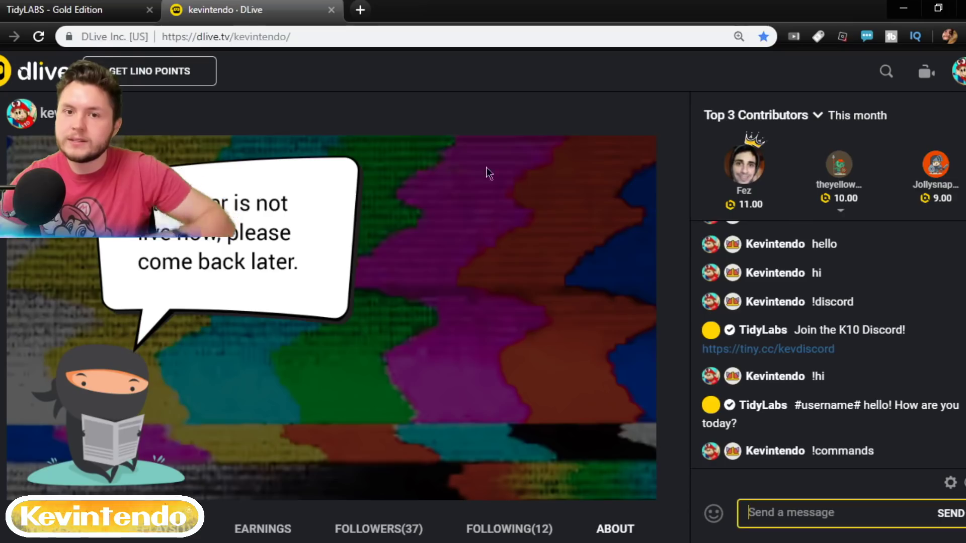
type("!commands")
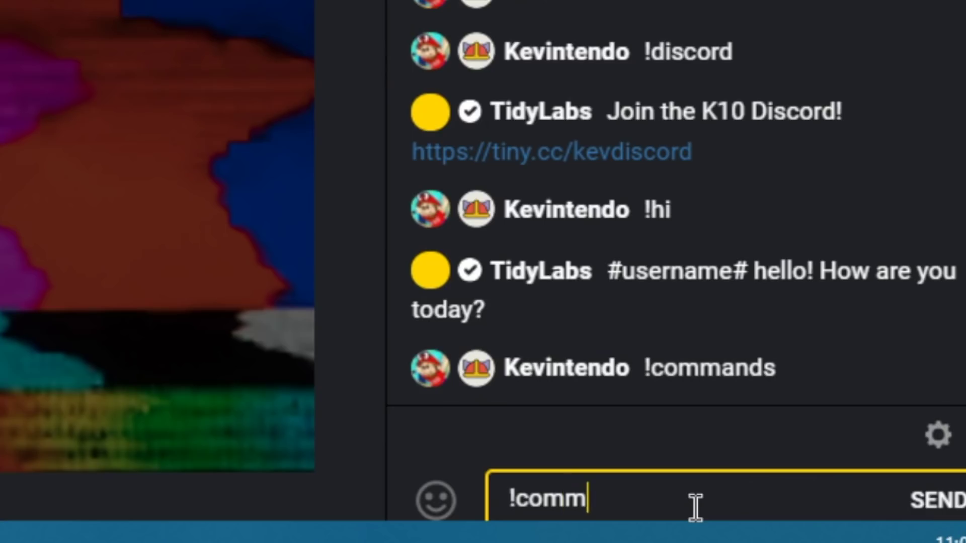
key("Return")
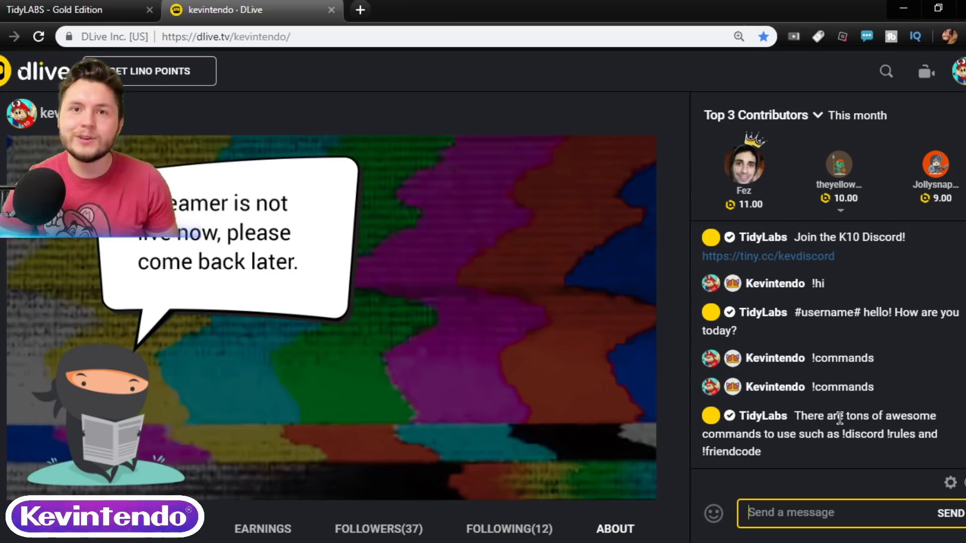
Return to the TidyLabs Chatbot page and check the !commands entry in the list of existing chat commands
left_click(125, 5)
scroll(303, 277, "down", 15)
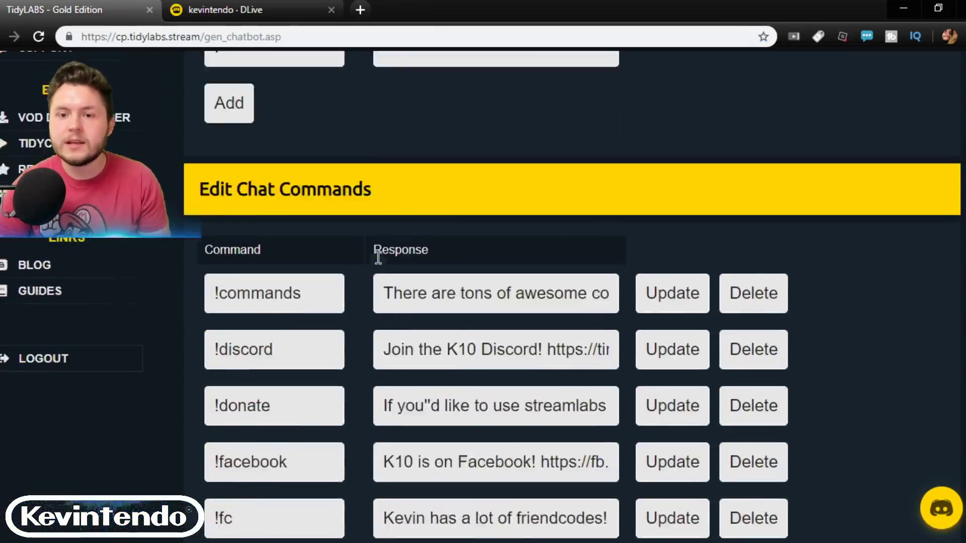
scroll(304, 277, "up", 15)
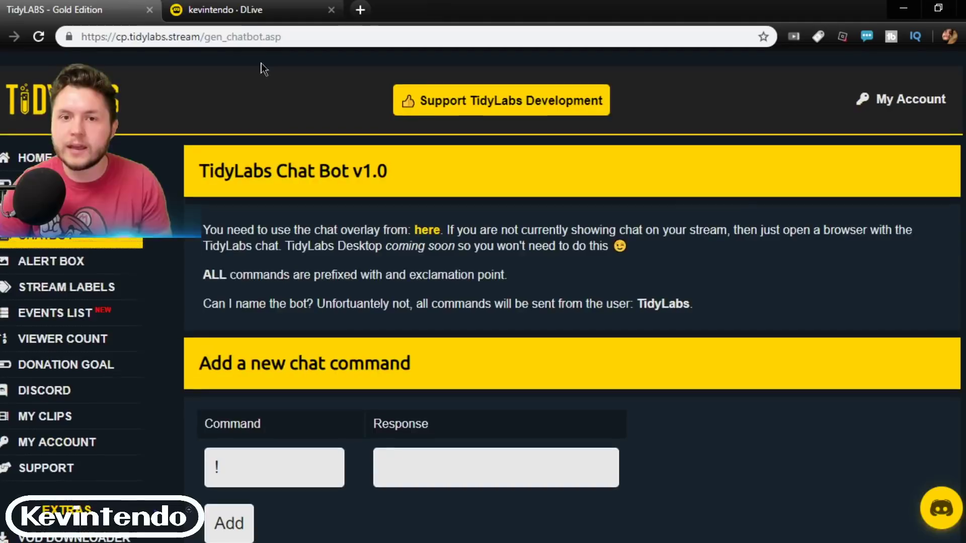